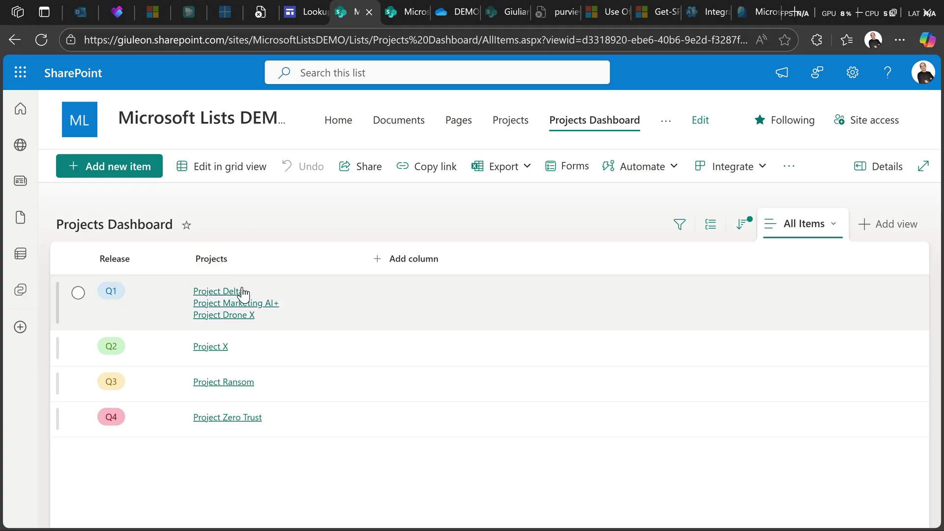
Open the Projects column's edit settings to check its lookup source list and column, and close them without changes.
{"action": "left_click", "coordinate": [232, 265]}
{"action": "mouse_move", "coordinate": [267, 322]}
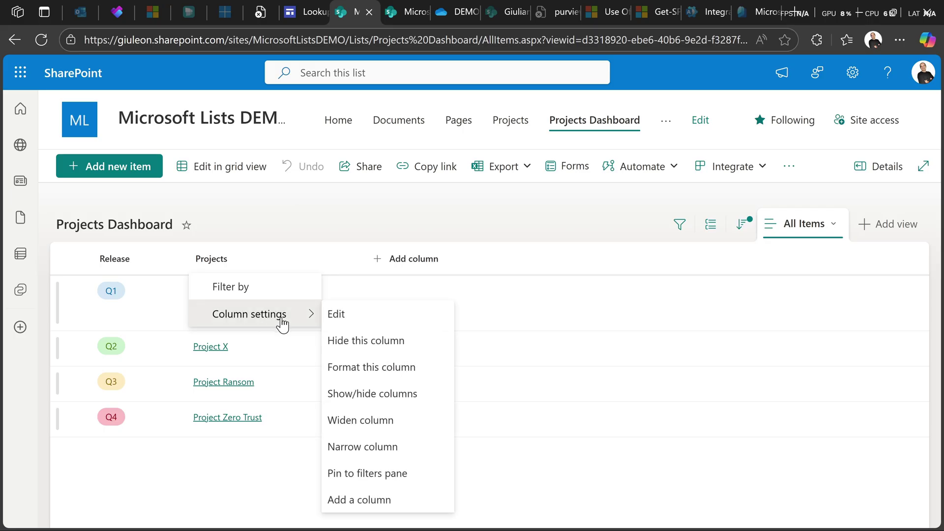
{"action": "left_click", "coordinate": [371, 317]}
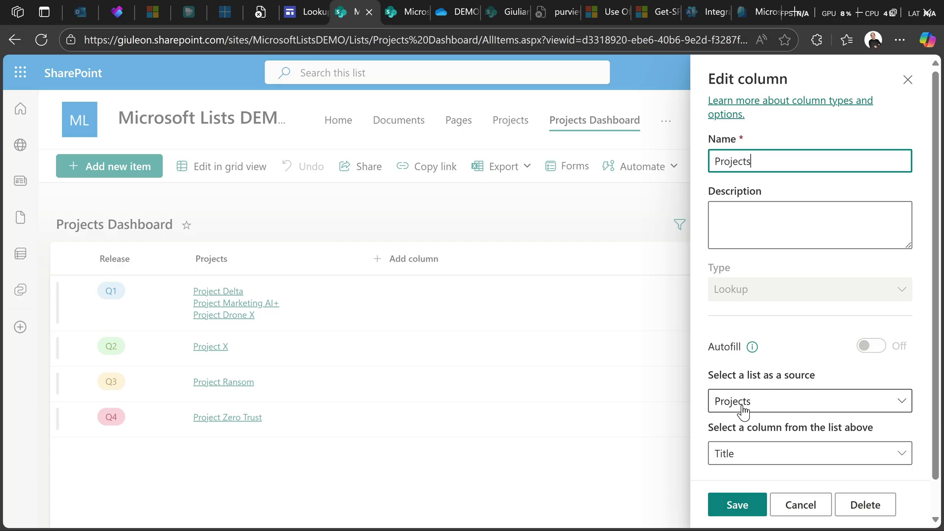
{"action": "left_click", "coordinate": [907, 81]}
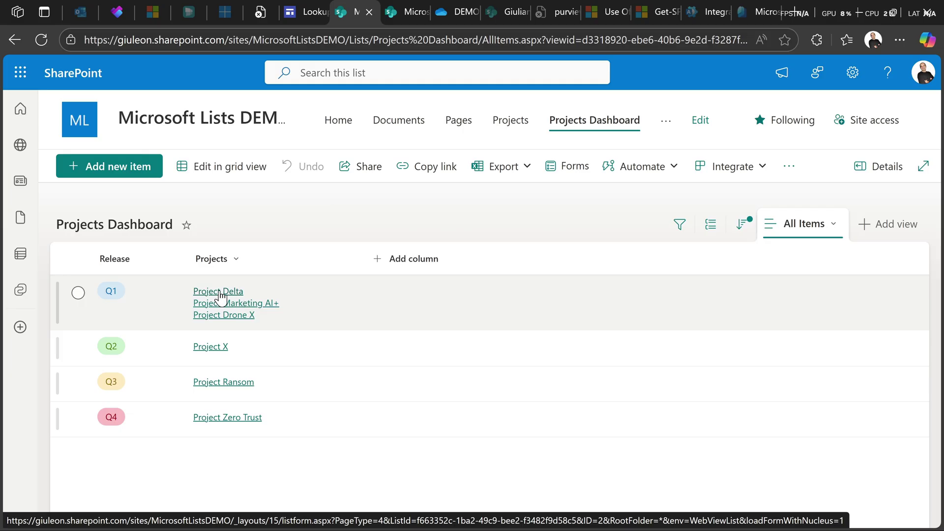
View the Project Delta item through its lookup link in the Q1 row and close its page.
{"action": "left_click", "coordinate": [219, 292]}
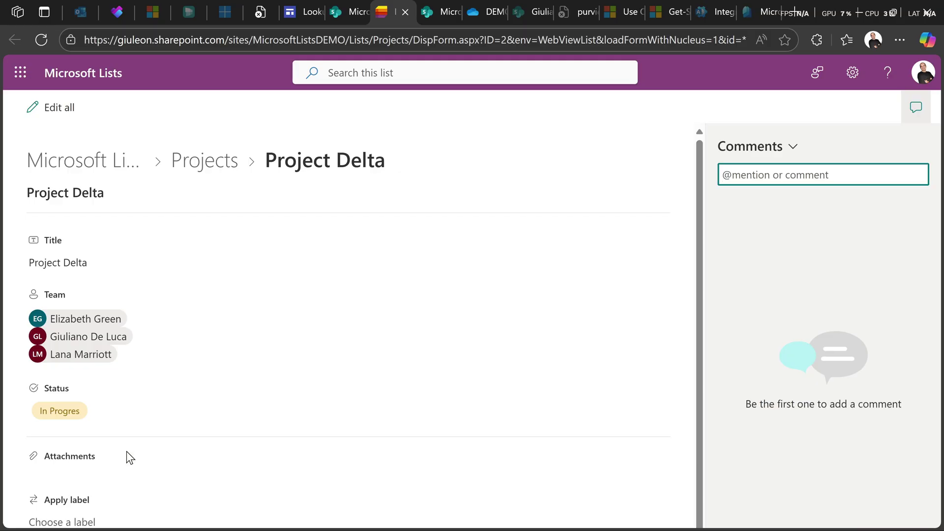
{"action": "left_click", "coordinate": [404, 11]}
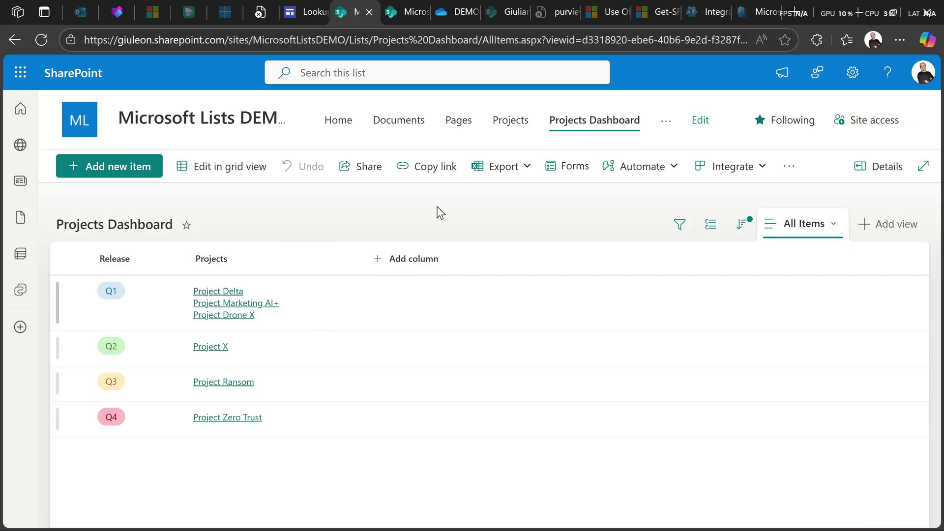
Start a new view of the Projects Dashboard list shown as a board and organized by Release.
{"action": "left_click", "coordinate": [819, 226]}
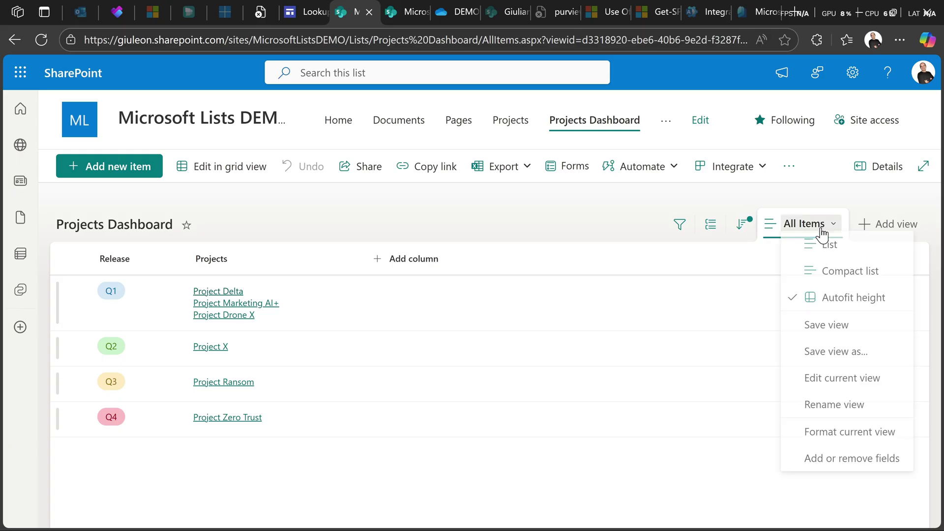
{"action": "left_click", "coordinate": [898, 224]}
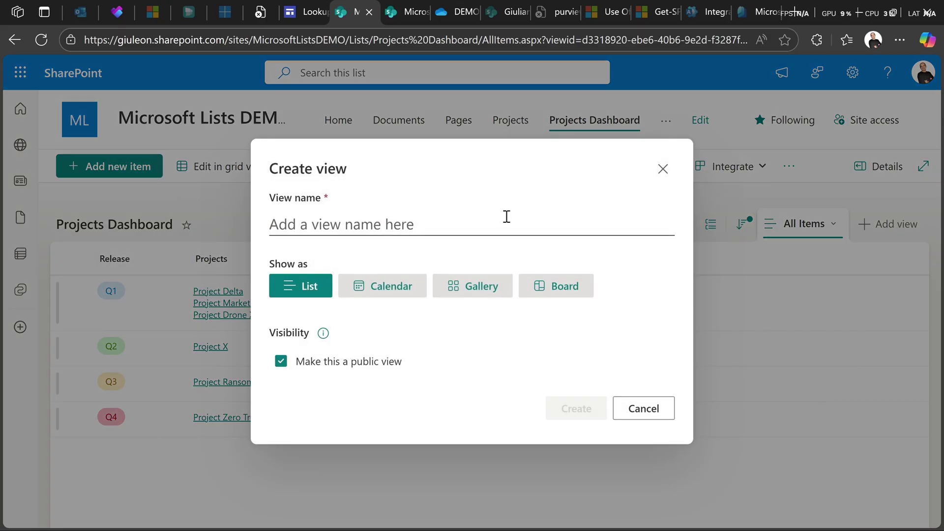
{"action": "left_click", "coordinate": [571, 292]}
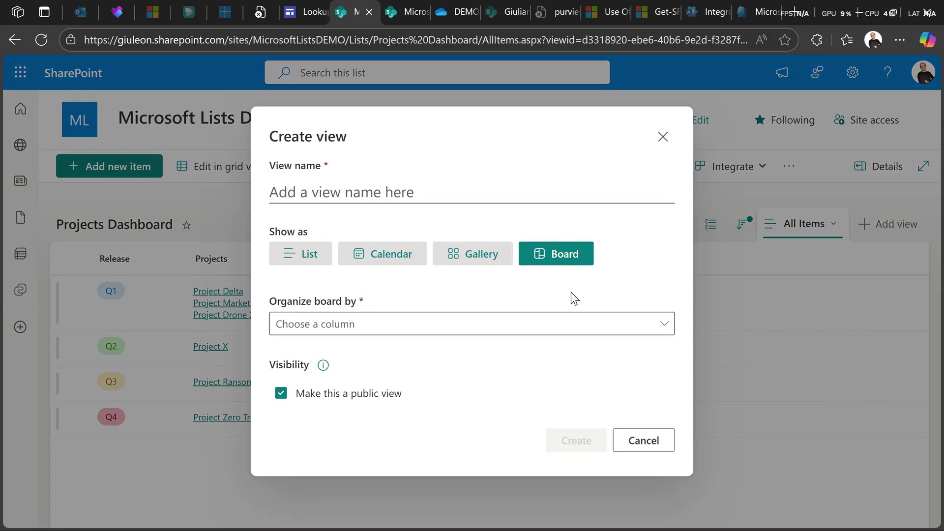
{"action": "left_click", "coordinate": [570, 325]}
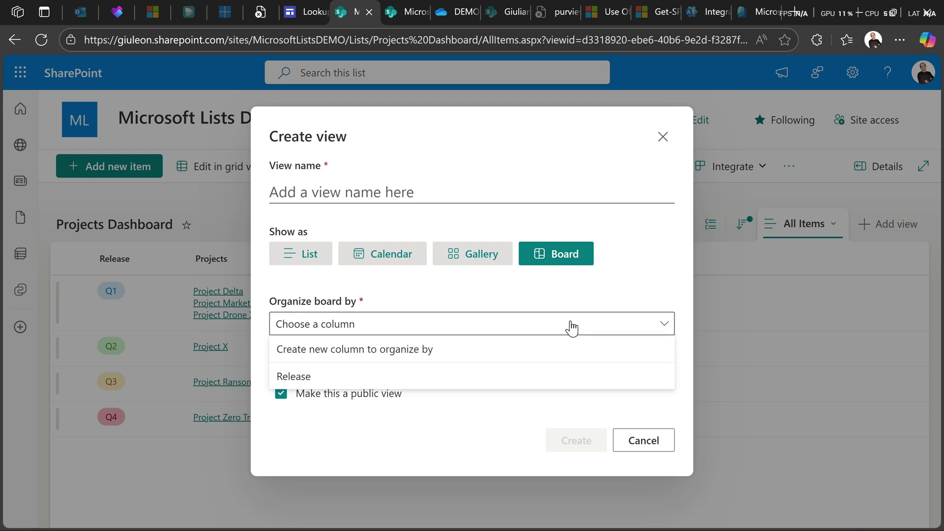
{"action": "left_click", "coordinate": [327, 377]}
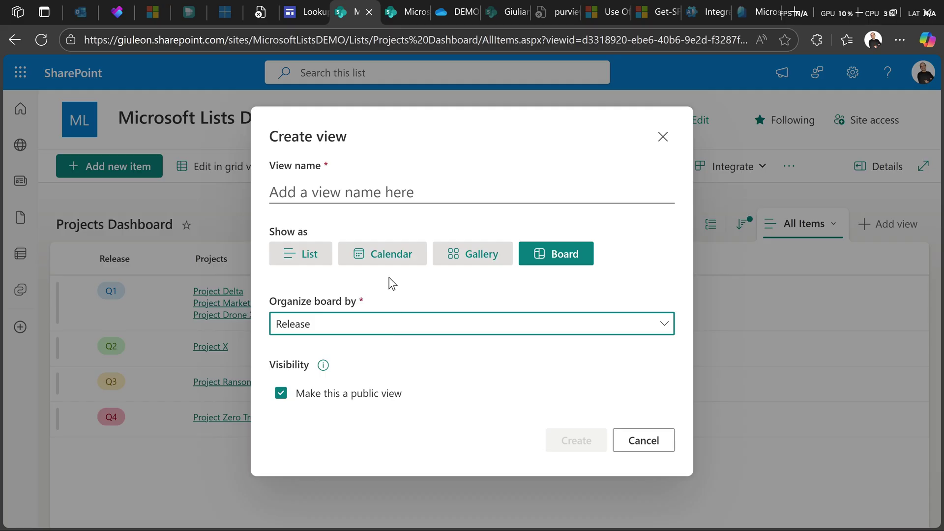
Name the new view "Board" and create it as a public view.
{"action": "left_click", "coordinate": [394, 191]}
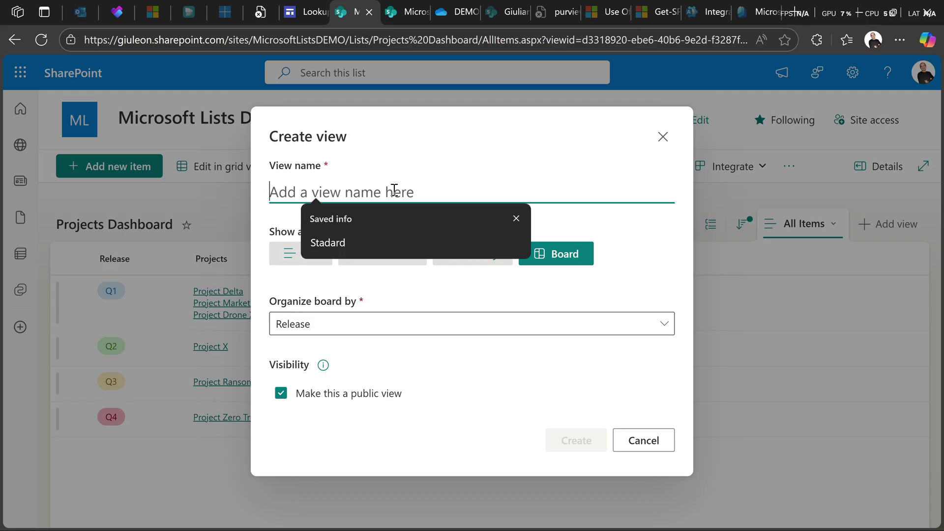
{"action": "type", "text": "Bors"}
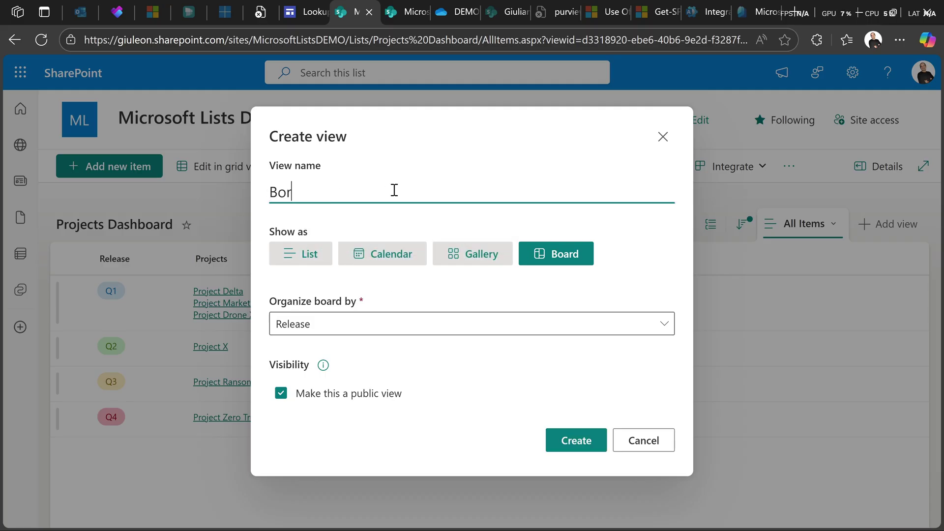
{"action": "key", "text": "BackSpace"}
{"action": "type", "text": "d"}
{"action": "key", "text": "BackSpace"}
{"action": "key", "text": "BackSpace"}
{"action": "type", "text": "ard"}
{"action": "left_click", "coordinate": [595, 441]}
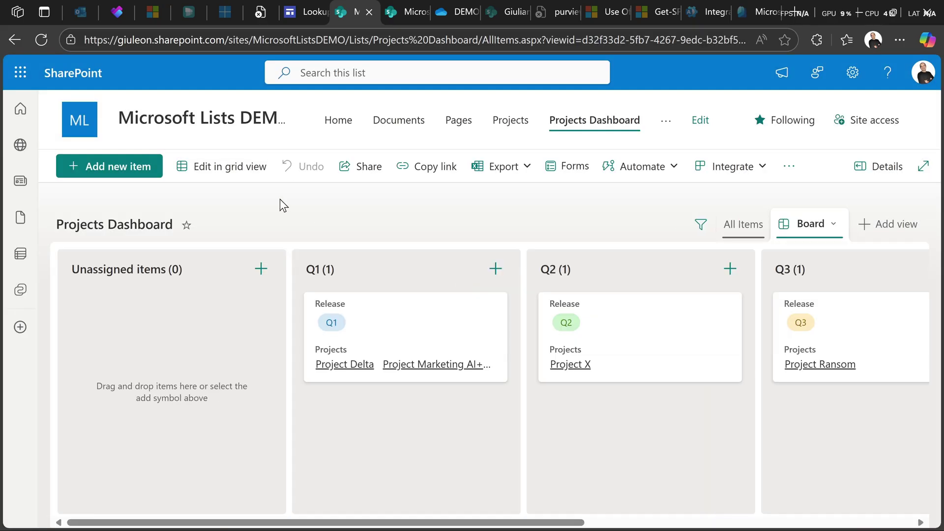
Look through the board's quarter columns, view the Project Marketing AI+ item from the Q1 card, and return to the board.
{"action": "left_click_drag", "start_coordinate": [423, 523], "coordinate": [552, 517]}
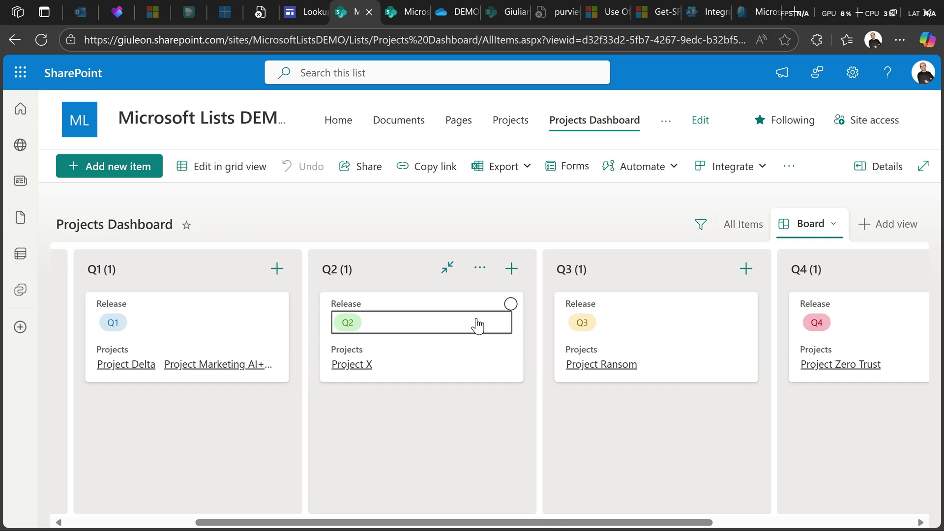
{"action": "mouse_move", "coordinate": [669, 524]}
{"action": "left_mouse_down"}
{"action": "mouse_move", "coordinate": [790, 523]}
{"action": "mouse_move", "coordinate": [562, 512]}
{"action": "mouse_move", "coordinate": [747, 523]}
{"action": "mouse_move", "coordinate": [674, 523]}
{"action": "left_mouse_up"}
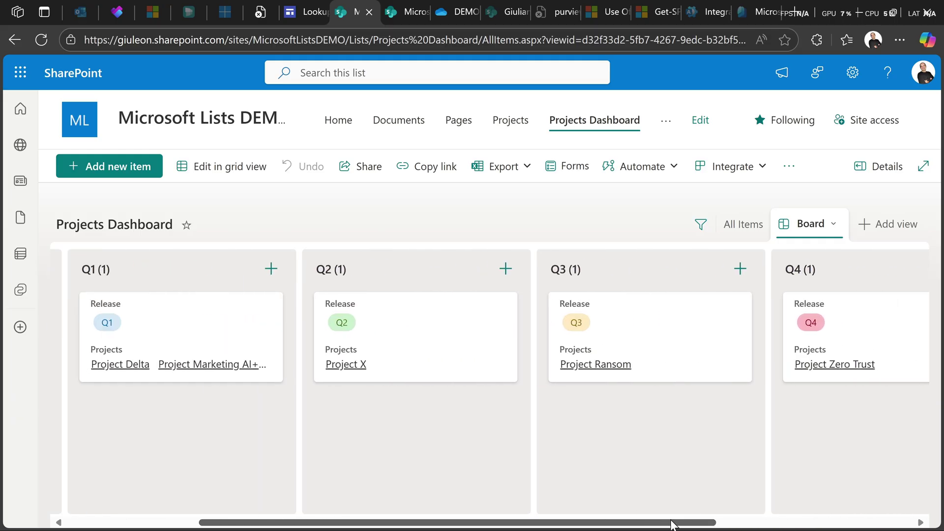
{"action": "left_click", "coordinate": [193, 366]}
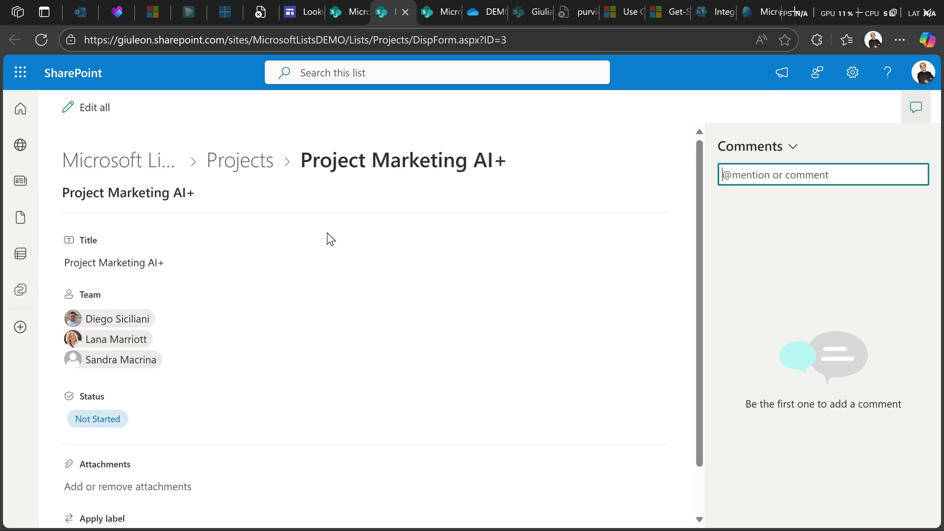
{"action": "left_click", "coordinate": [411, 12]}
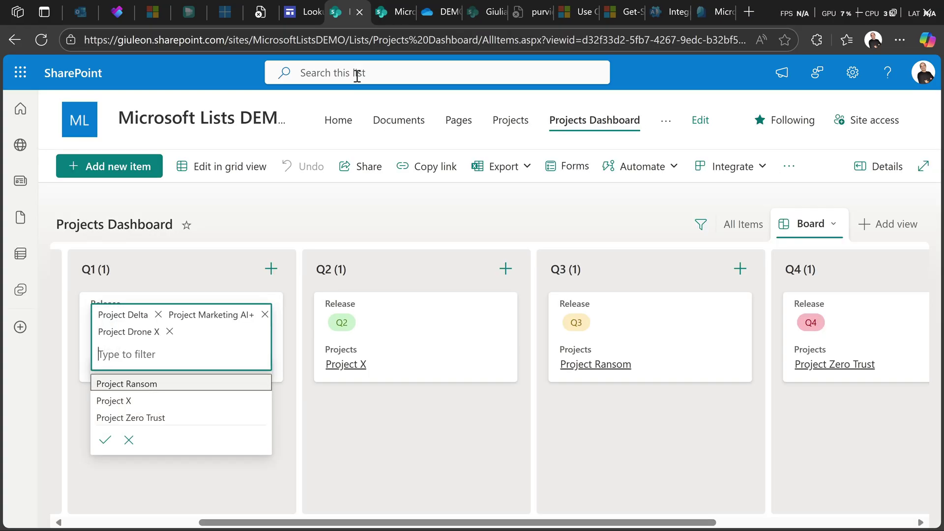
{"action": "left_click", "coordinate": [274, 224]}
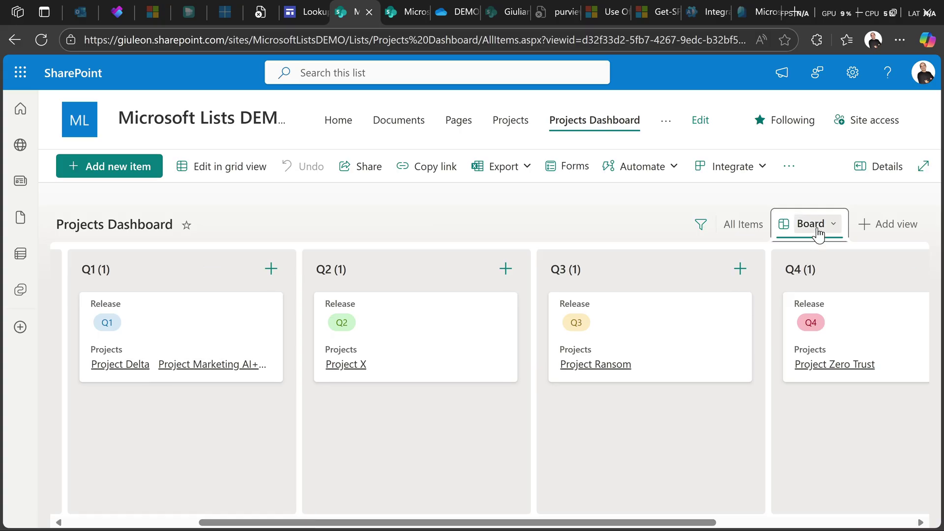
In the All Items view, open the Projects column's formatting in advanced JSON mode and widen the pane.
{"action": "left_click", "coordinate": [746, 225]}
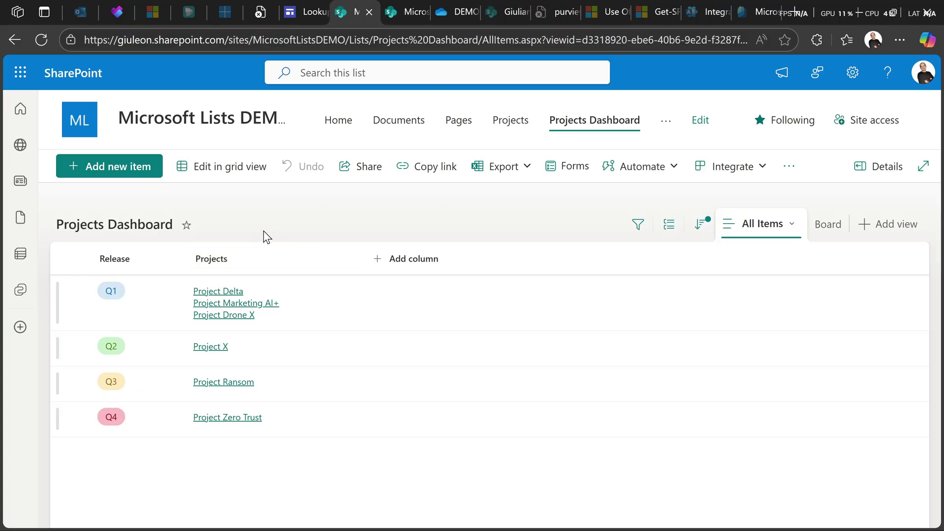
{"action": "left_click", "coordinate": [260, 268]}
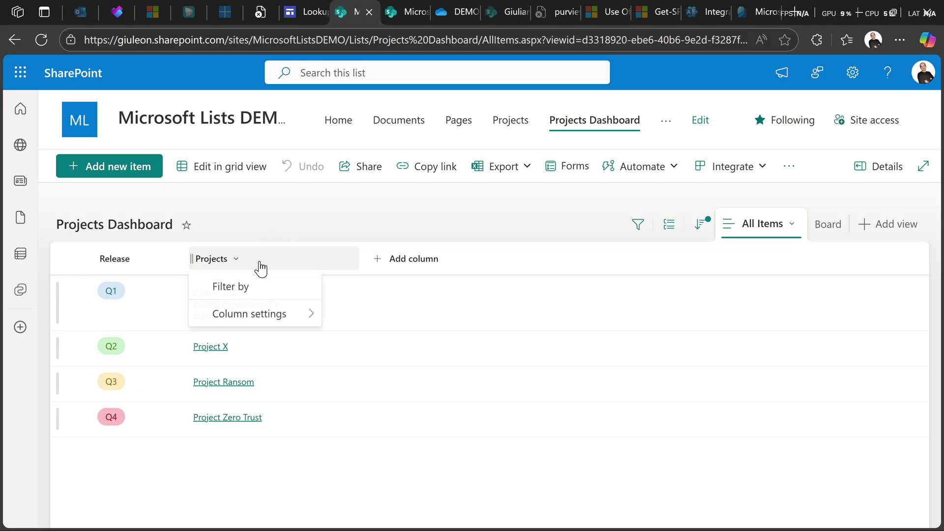
{"action": "mouse_move", "coordinate": [258, 323]}
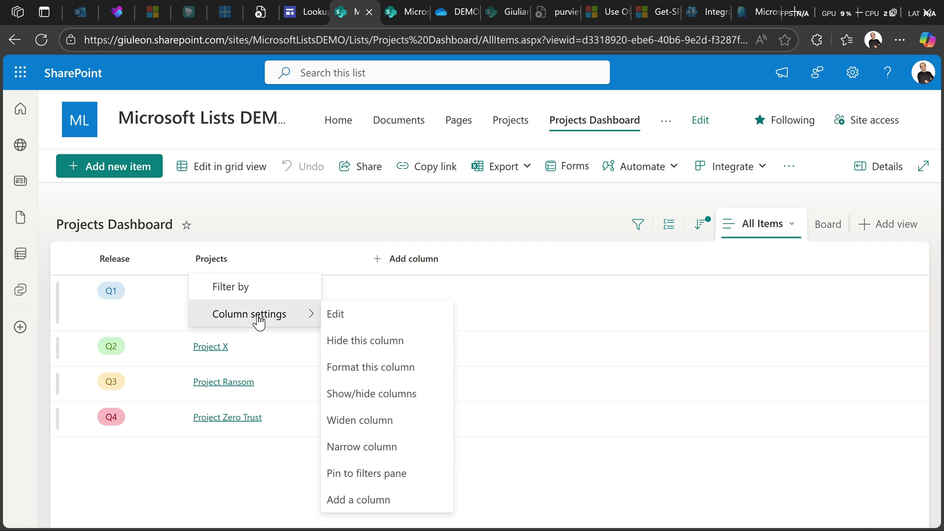
{"action": "left_click", "coordinate": [396, 378]}
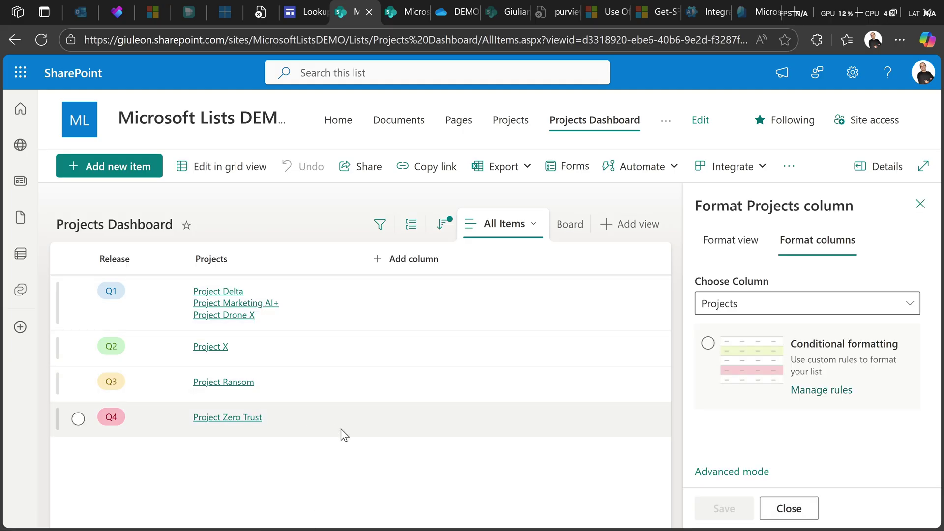
{"action": "left_click", "coordinate": [733, 473]}
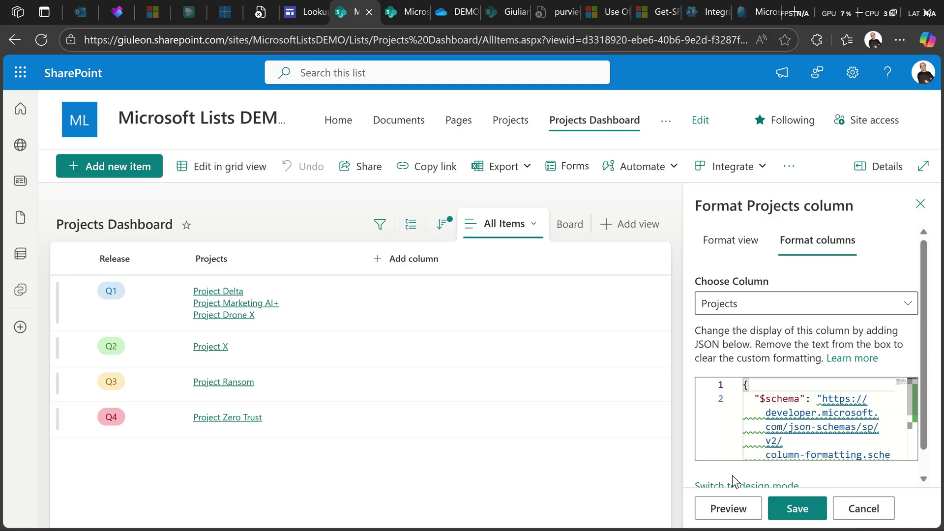
{"action": "left_click_drag", "start_coordinate": [684, 368], "coordinate": [552, 364]}
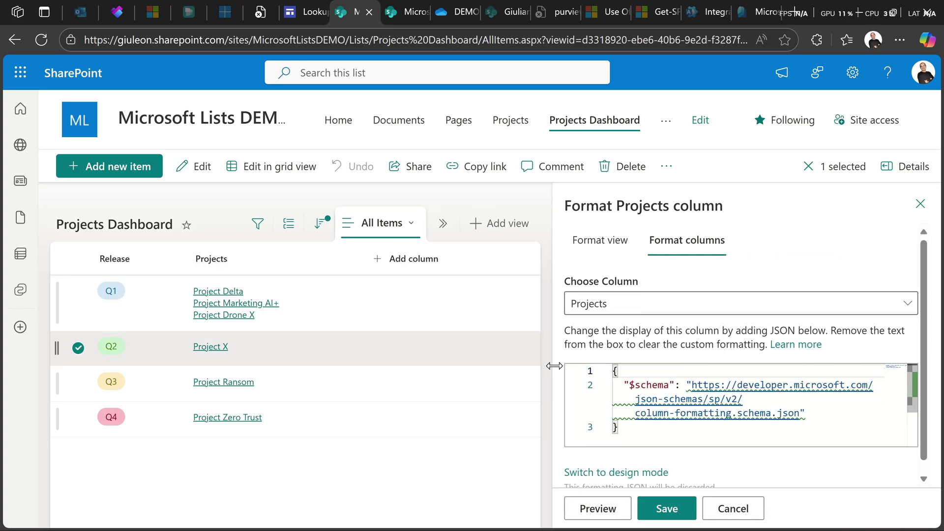
{"action": "scroll", "coordinate": [667, 372], "scroll_direction": "up", "scroll_amount": 1}
{"action": "left_click", "coordinate": [817, 411]}
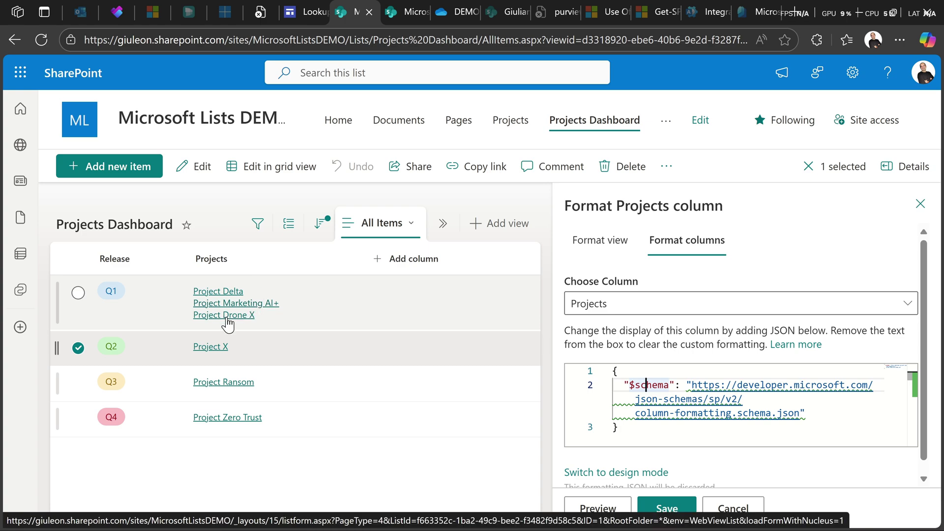
Switch to the Advanced lookup column guide and copy its JSON sample from the opening brace through the last square bracket.
{"action": "left_click", "coordinate": [306, 12]}
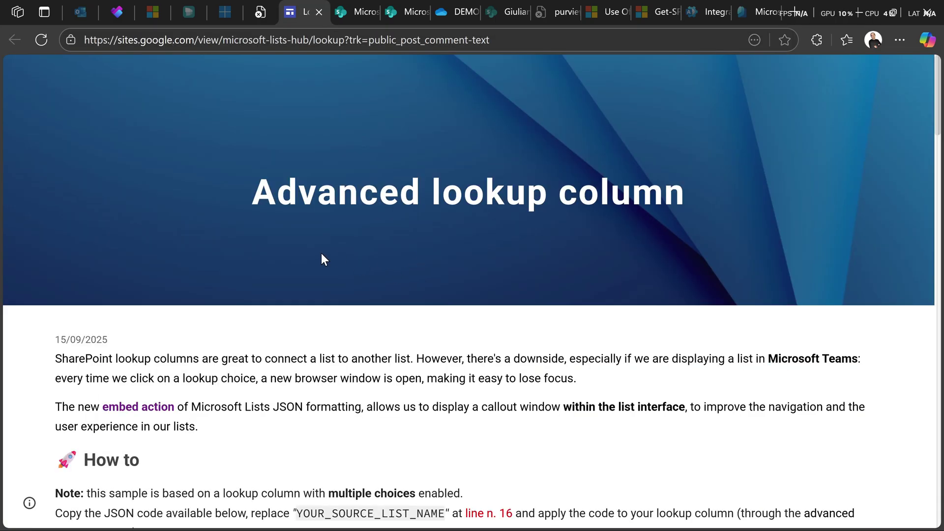
{"action": "scroll", "coordinate": [321, 253], "scroll_direction": "down", "scroll_amount": 2}
{"action": "scroll", "coordinate": [202, 251], "scroll_direction": "down", "scroll_amount": 2}
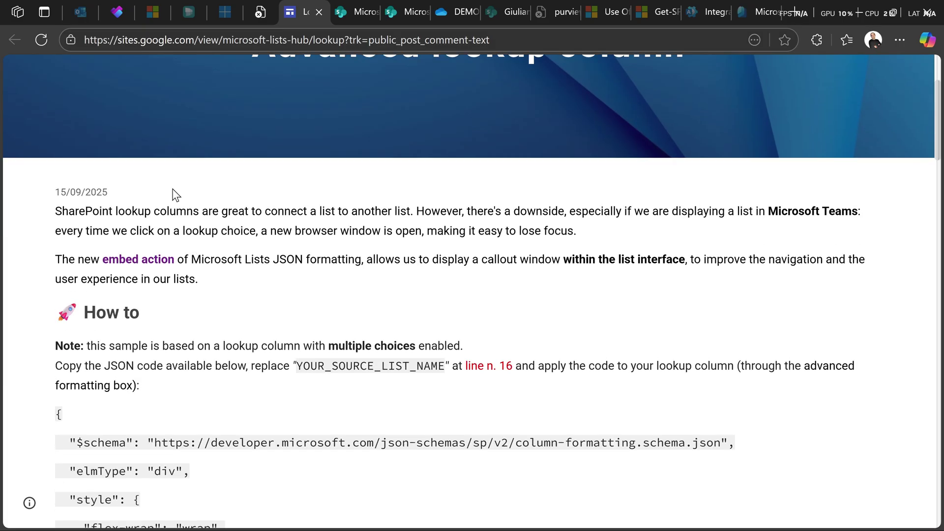
{"action": "scroll", "coordinate": [178, 201], "scroll_direction": "down", "scroll_amount": 2}
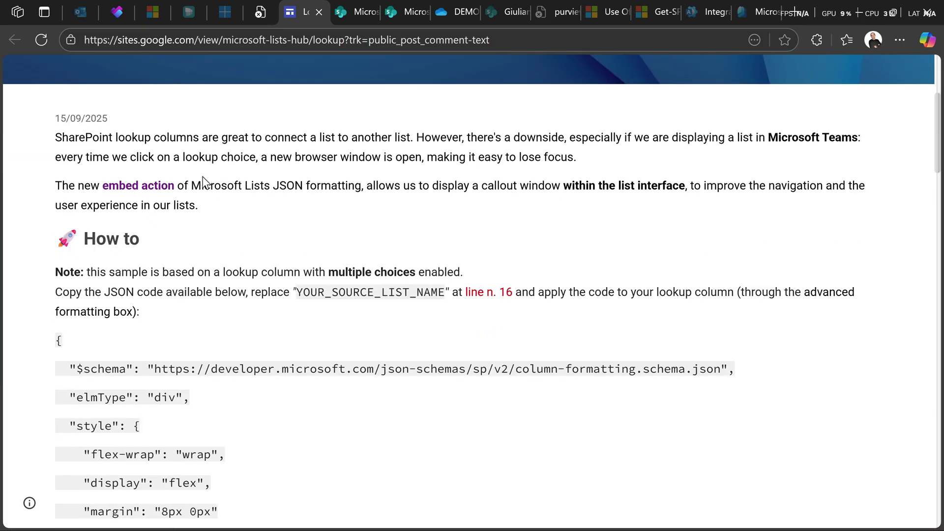
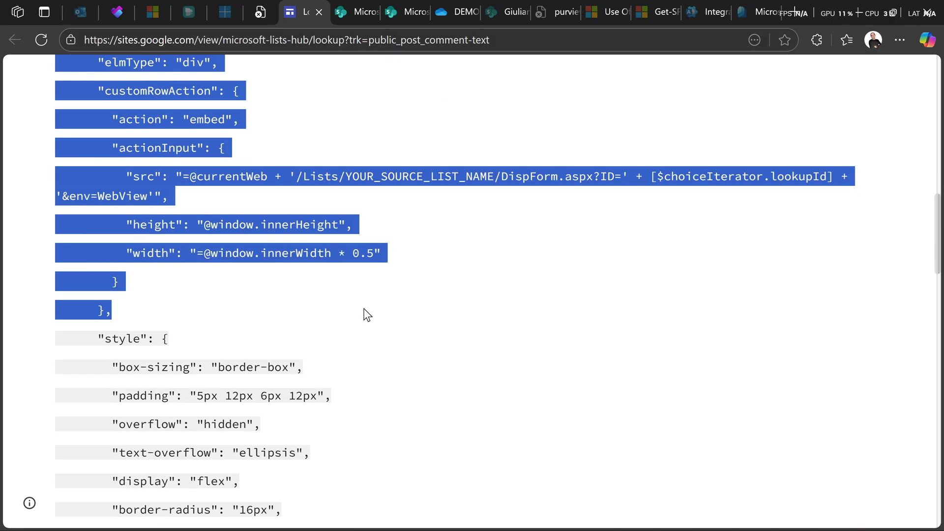
{"action": "scroll", "coordinate": [354, 342], "scroll_direction": "down", "scroll_amount": 10}
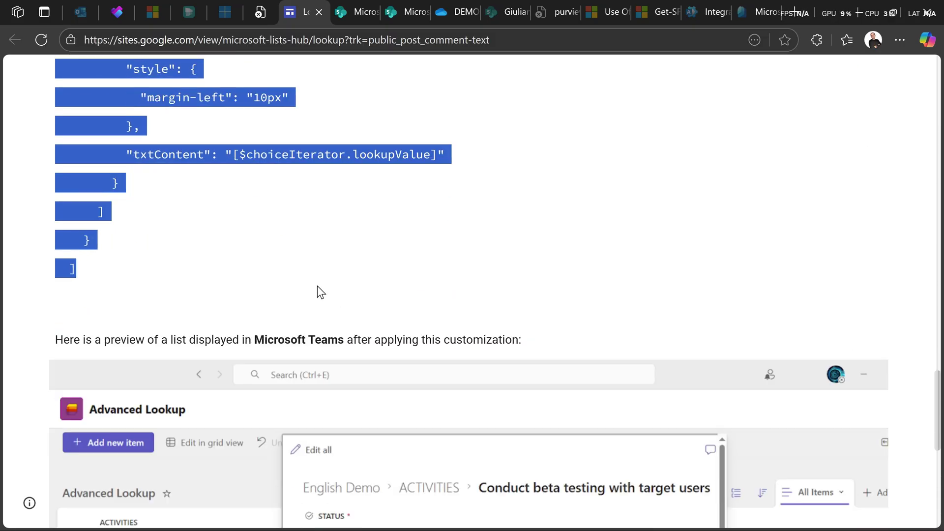
{"action": "scroll", "coordinate": [289, 268], "scroll_direction": "up", "scroll_amount": 1}
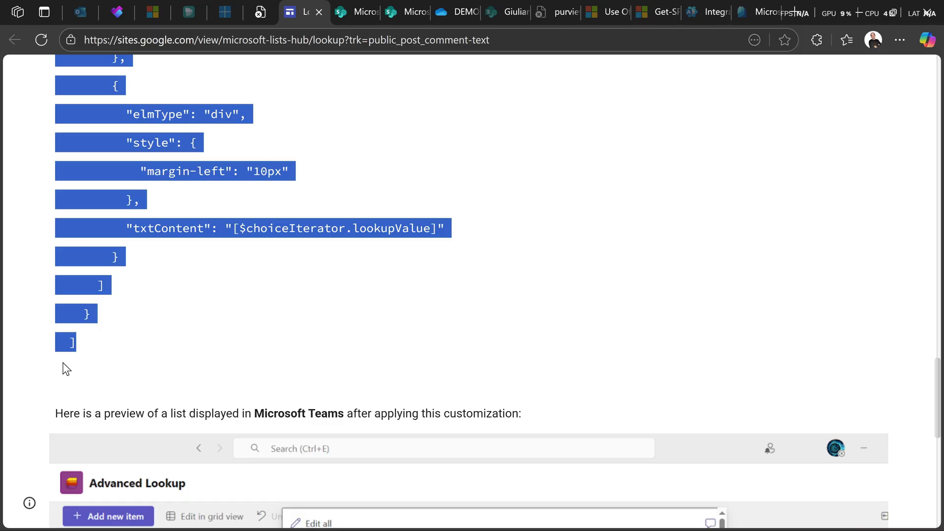
Review the guide's JSON sample, its multiple-choice lookup note and the Microsoft Teams preview of the customized list.
{"action": "scroll", "coordinate": [141, 327], "scroll_direction": "up", "scroll_amount": 20}
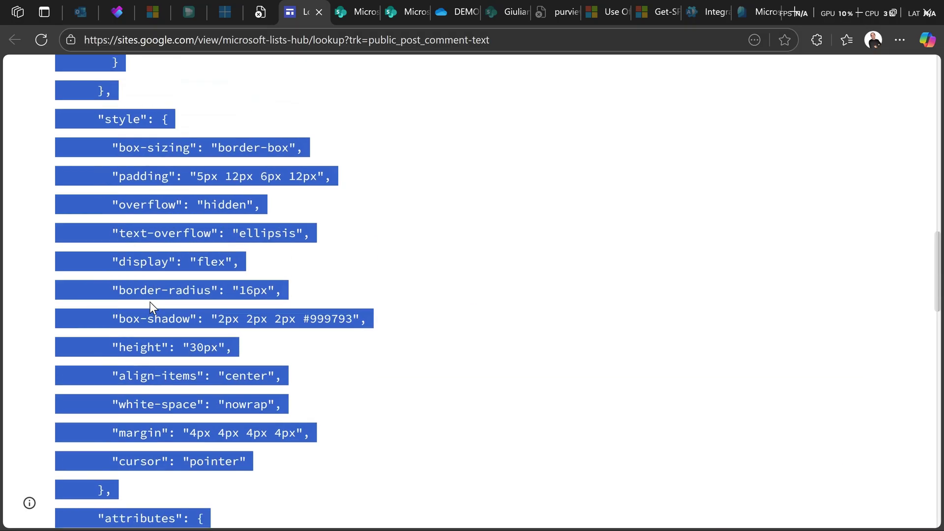
{"action": "scroll", "coordinate": [142, 295], "scroll_direction": "down", "scroll_amount": 7}
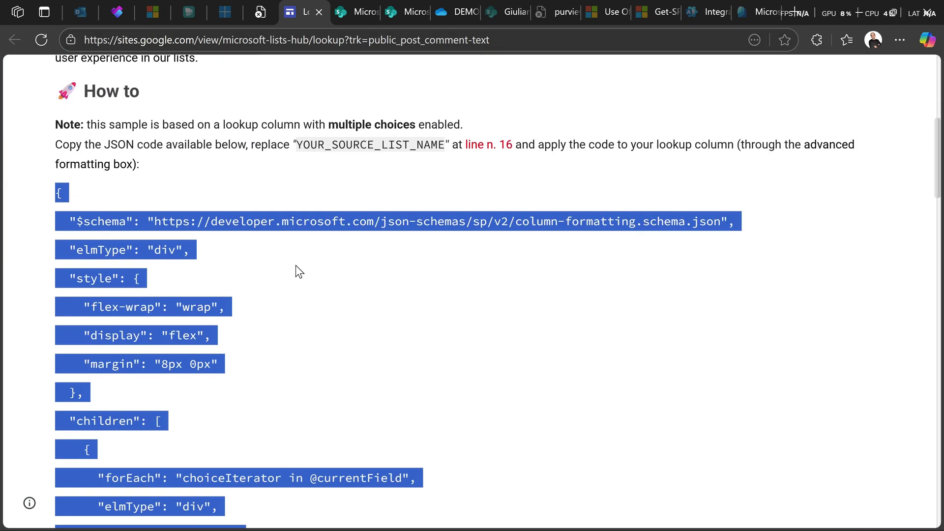
{"action": "scroll", "coordinate": [311, 275], "scroll_direction": "down", "scroll_amount": 10}
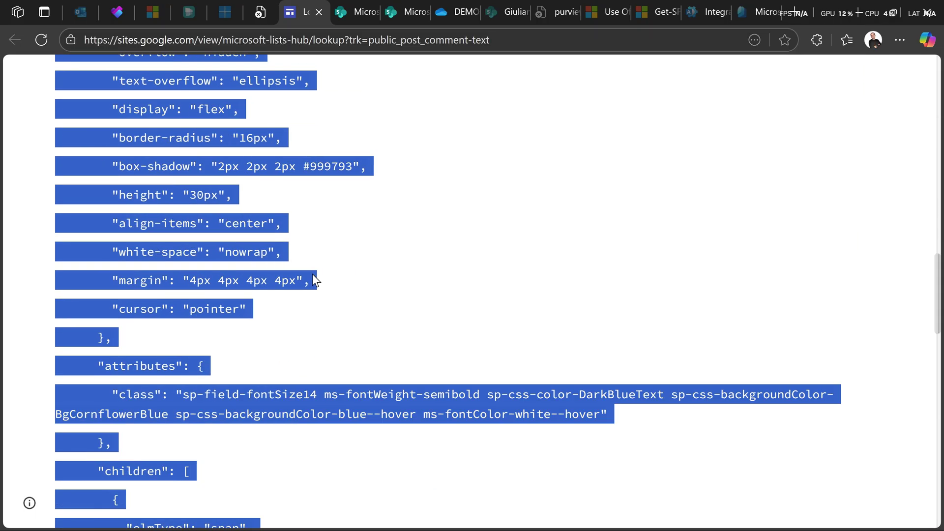
{"action": "scroll", "coordinate": [312, 273], "scroll_direction": "down", "scroll_amount": 6}
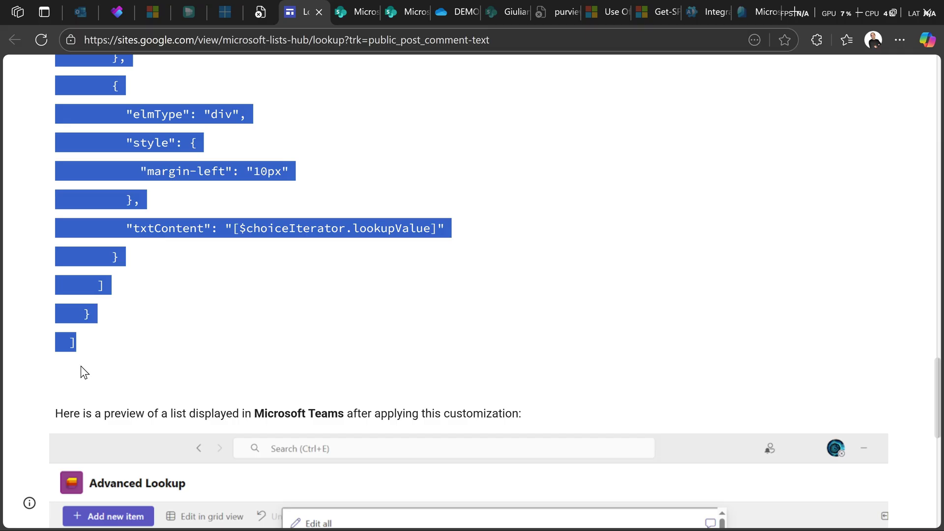
{"action": "scroll", "coordinate": [347, 342], "scroll_direction": "up", "scroll_amount": 10}
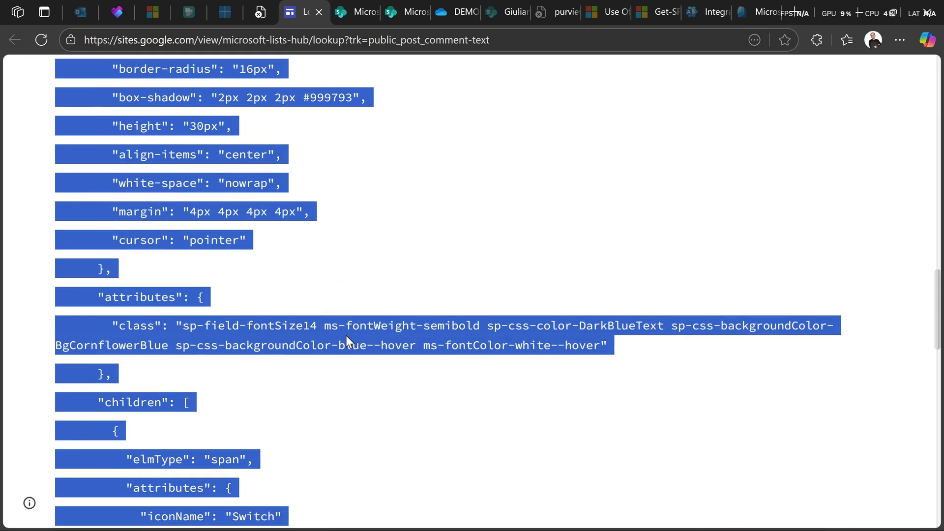
{"action": "scroll", "coordinate": [348, 339], "scroll_direction": "down", "scroll_amount": 15}
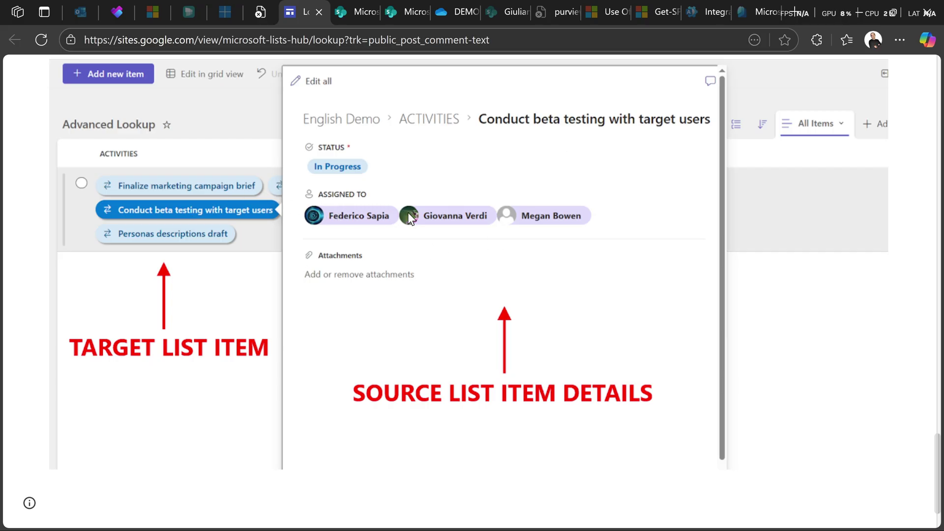
{"action": "scroll", "coordinate": [440, 211], "scroll_direction": "up", "scroll_amount": 6}
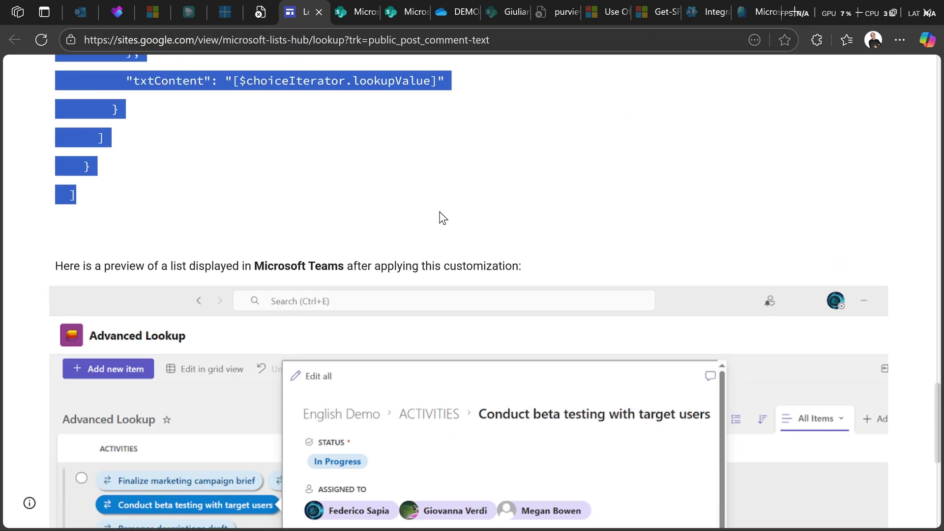
{"action": "scroll", "coordinate": [431, 239], "scroll_direction": "up", "scroll_amount": 15}
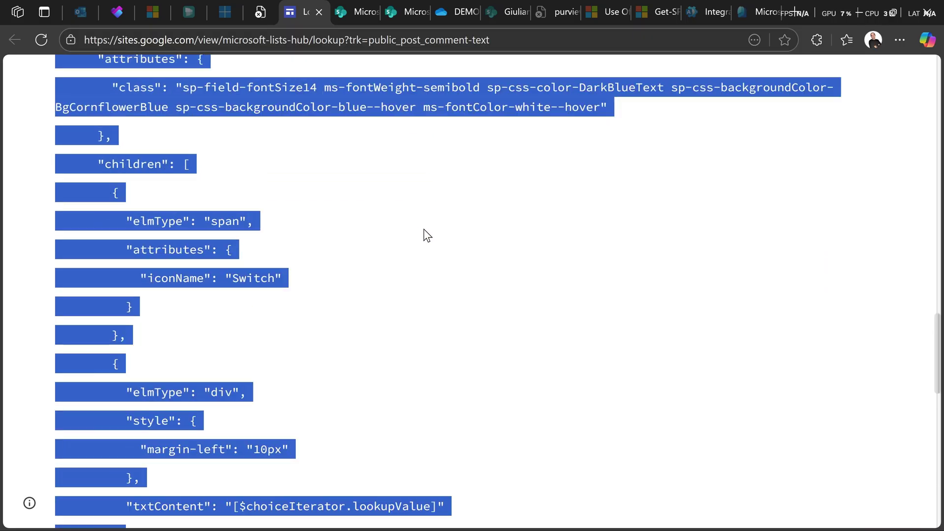
{"action": "scroll", "coordinate": [358, 193], "scroll_direction": "up", "scroll_amount": 8}
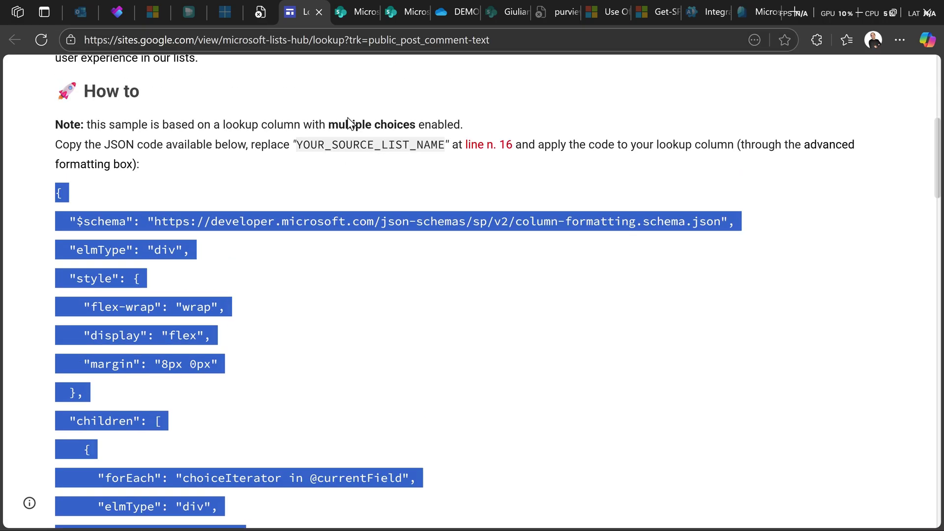
{"action": "scroll", "coordinate": [316, 193], "scroll_direction": "down", "scroll_amount": 20}
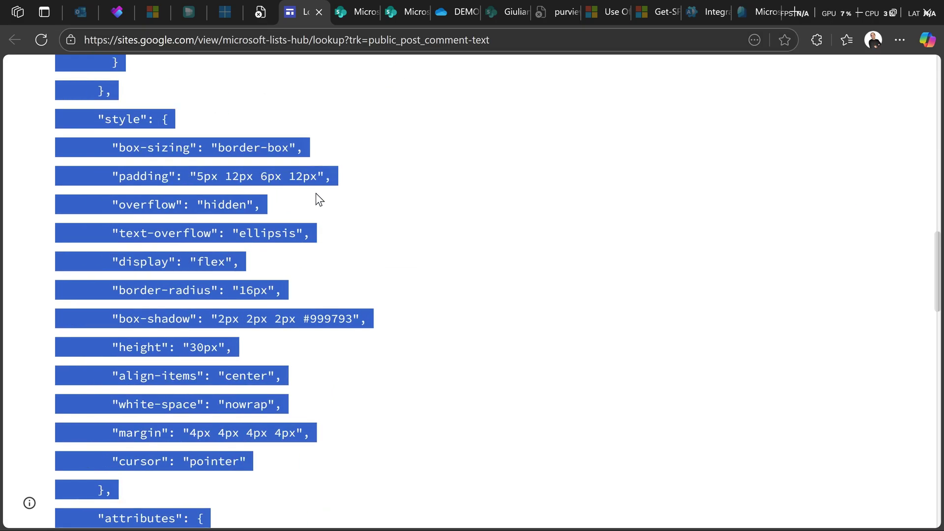
{"action": "scroll", "coordinate": [315, 193], "scroll_direction": "up", "scroll_amount": 5}
{"action": "scroll", "coordinate": [316, 193], "scroll_direction": "up", "scroll_amount": 6}
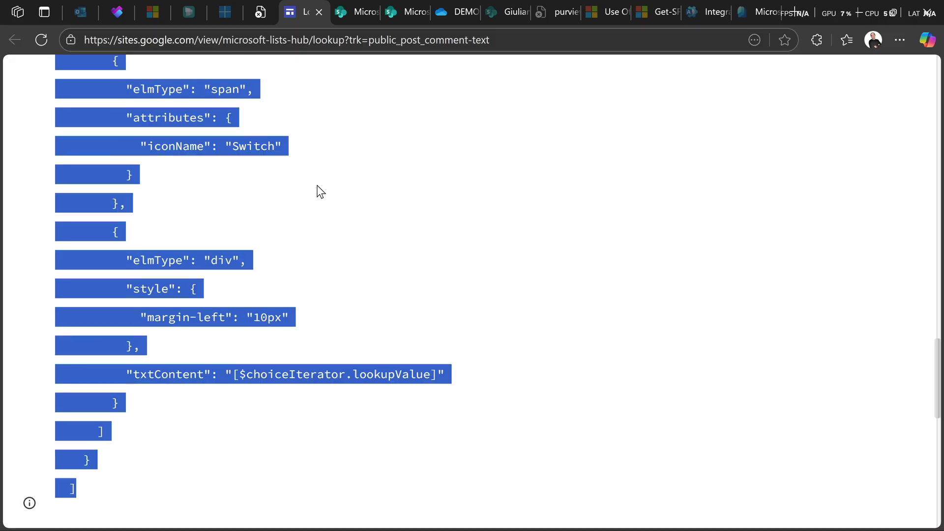
Back in the Projects Dashboard list, replace the Projects column's formatting JSON with the copied sample and add the missing closing brace at its end.
{"action": "left_click", "coordinate": [359, 11]}
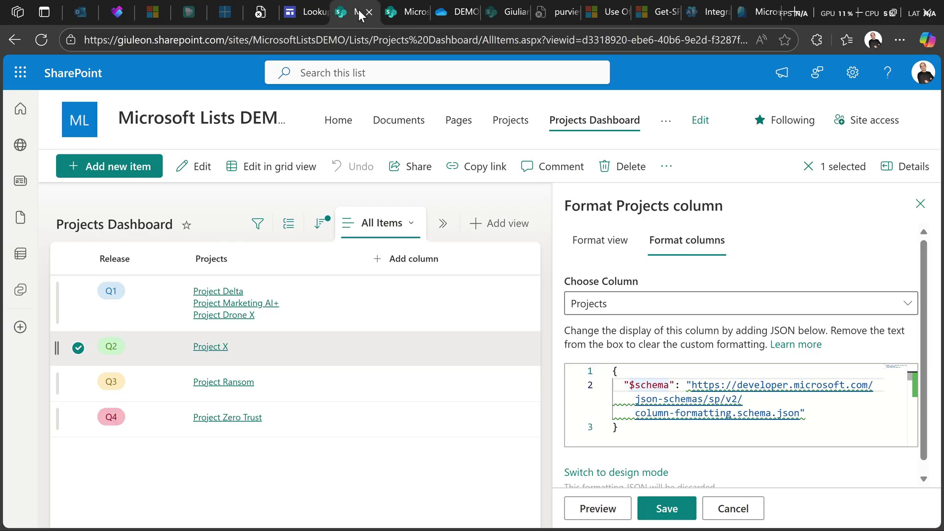
{"action": "left_click", "coordinate": [639, 385]}
{"action": "key", "text": "ctrl+a"}
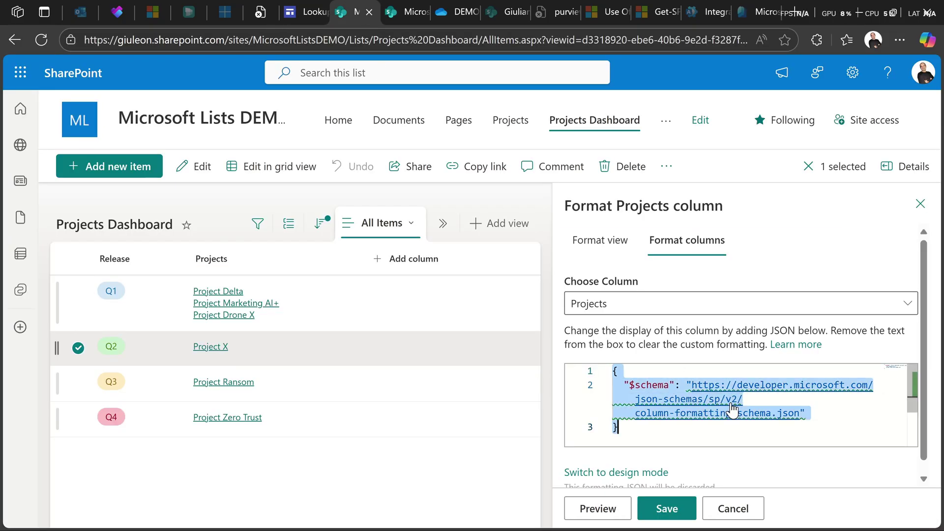
{"action": "key", "text": "ctrl+v"}
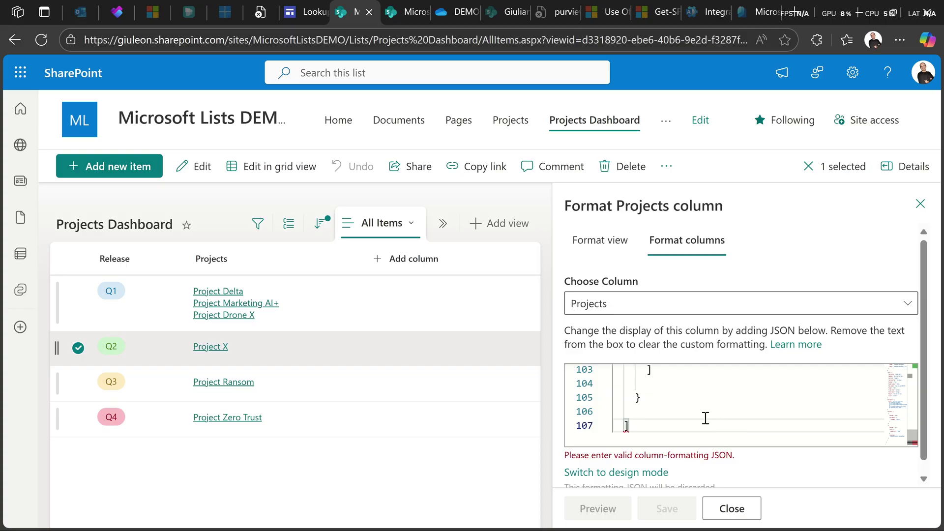
{"action": "key", "text": "Return"}
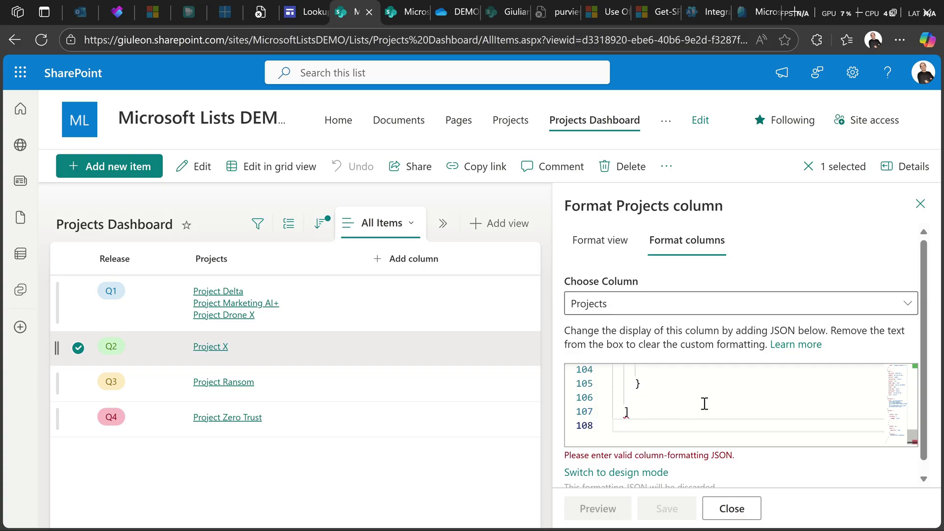
{"action": "type", "text": "}"}
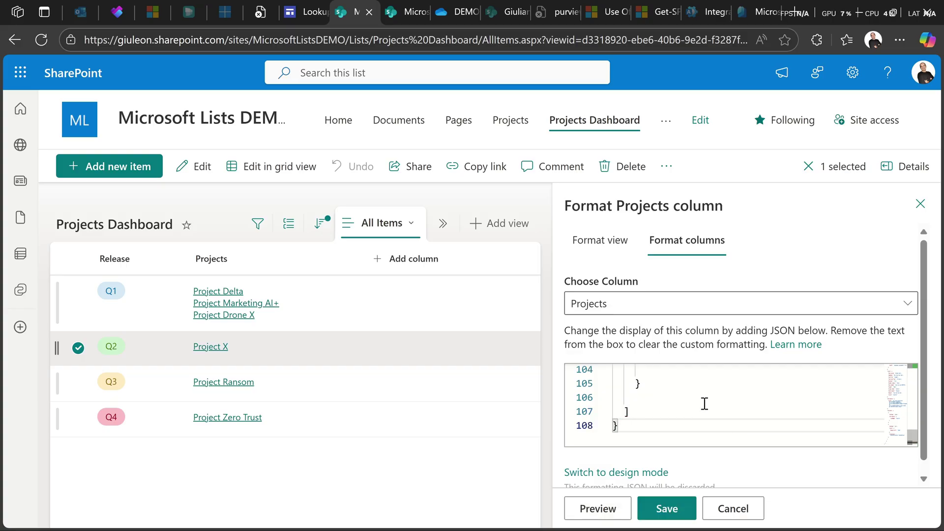
{"action": "double_click", "coordinate": [615, 427]}
Locate the src line in the Projects column's JSON and select the YOUR_SOURCE_LIST_NAME placeholder.
{"action": "scroll", "coordinate": [627, 459], "scroll_direction": "down", "scroll_amount": 1}
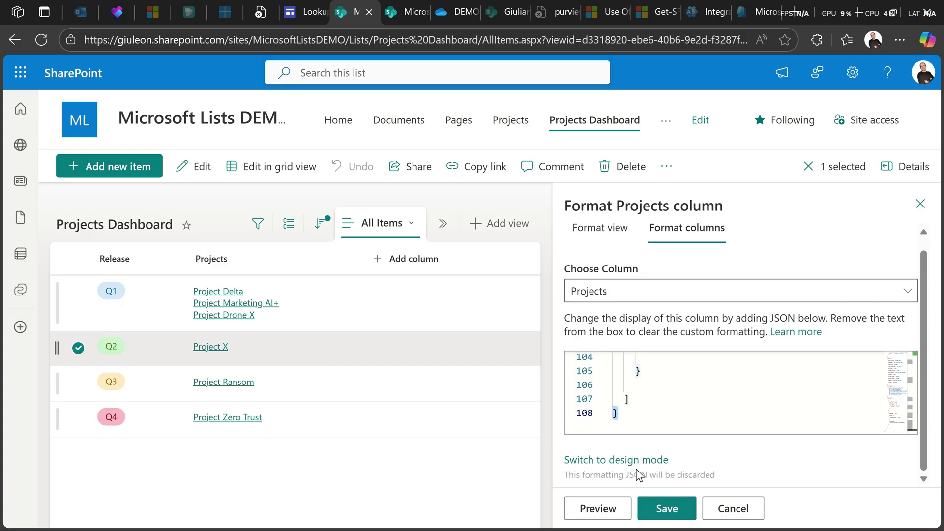
{"action": "scroll", "coordinate": [750, 388], "scroll_direction": "up", "scroll_amount": 2}
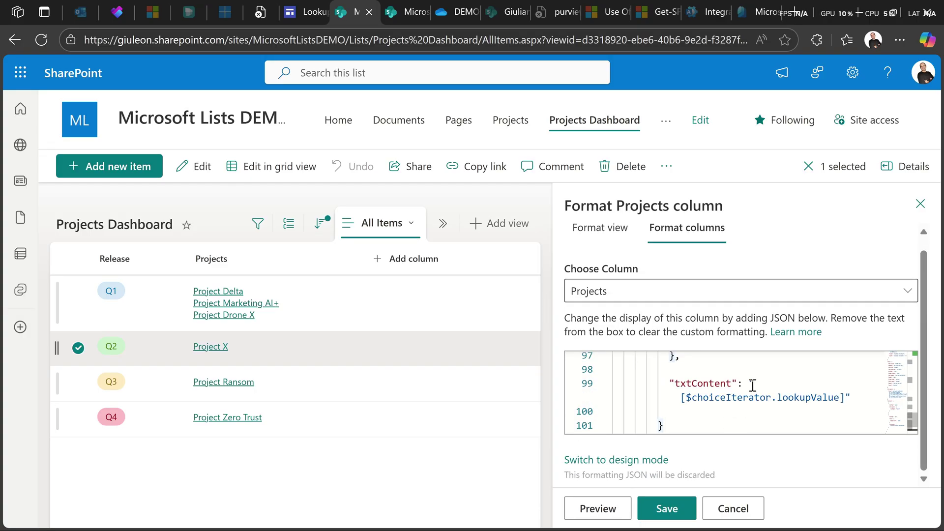
{"action": "scroll", "coordinate": [754, 387], "scroll_direction": "up", "scroll_amount": 1}
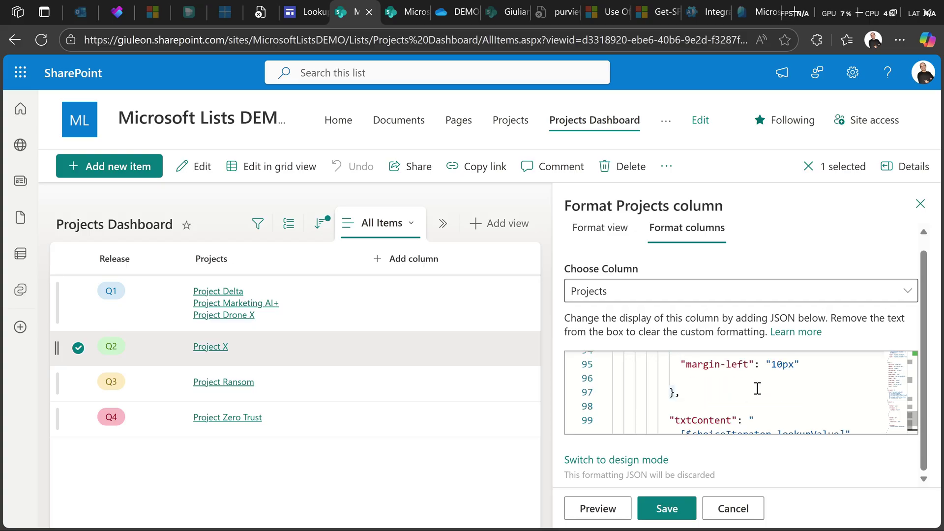
{"action": "scroll", "coordinate": [767, 389], "scroll_direction": "up", "scroll_amount": 3}
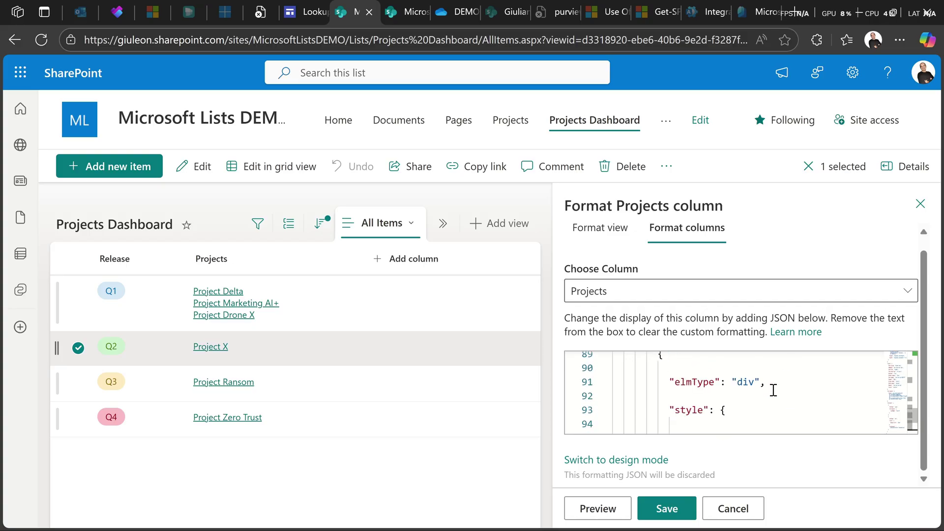
{"action": "scroll", "coordinate": [775, 390], "scroll_direction": "up", "scroll_amount": 5}
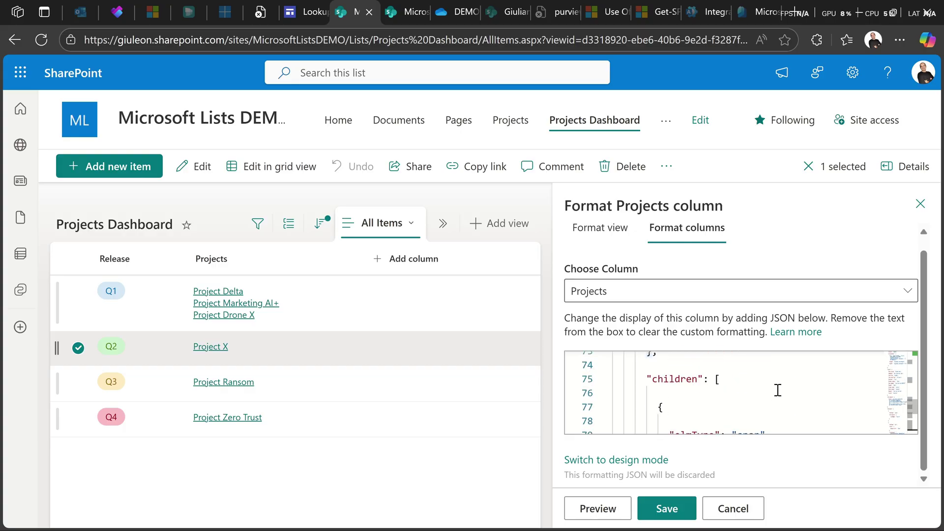
{"action": "scroll", "coordinate": [778, 390], "scroll_direction": "up", "scroll_amount": 3}
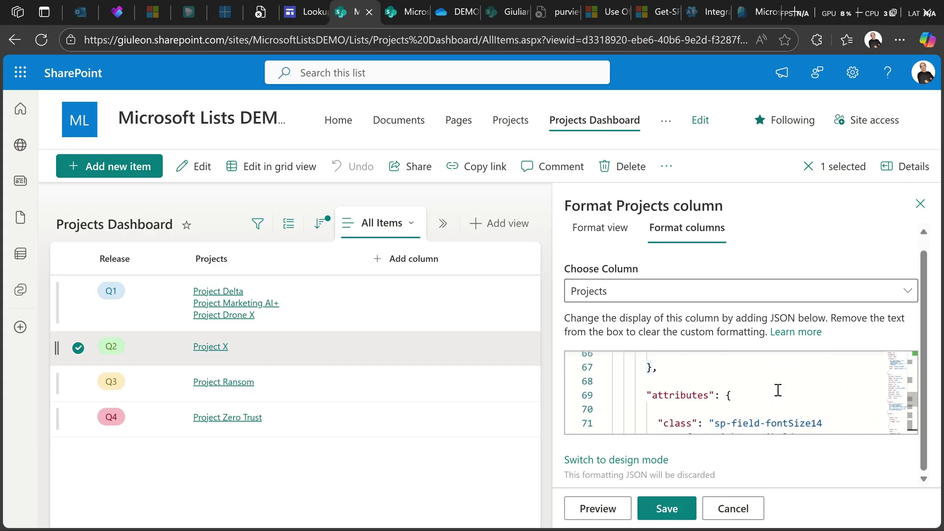
{"action": "scroll", "coordinate": [781, 391], "scroll_direction": "up", "scroll_amount": 5}
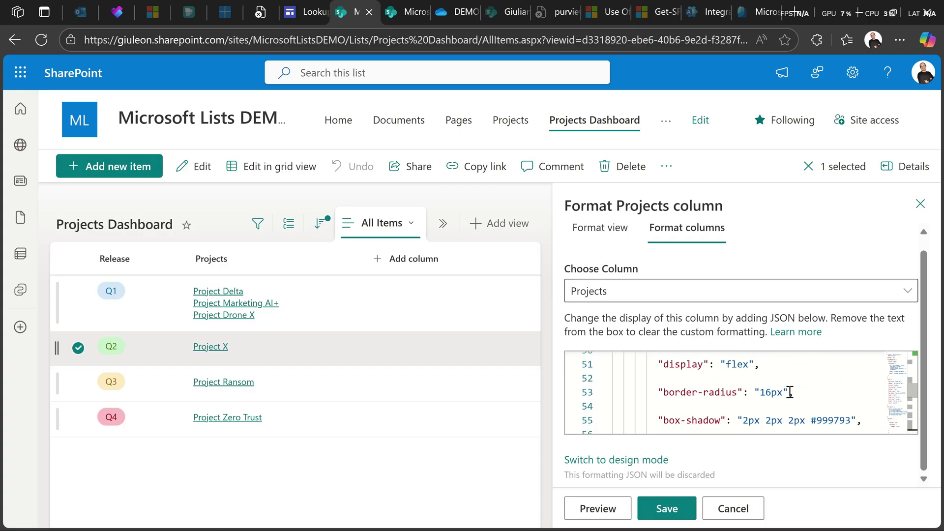
{"action": "scroll", "coordinate": [789, 392], "scroll_direction": "up", "scroll_amount": 3}
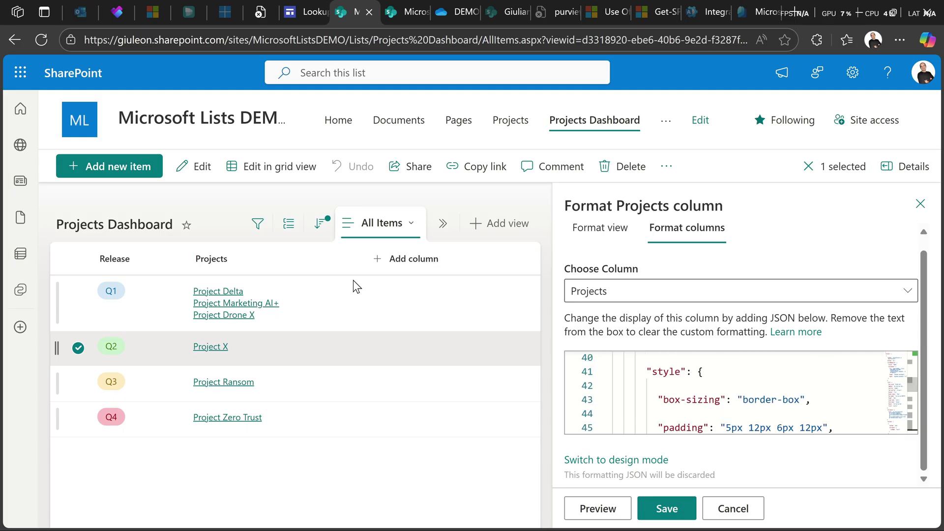
{"action": "scroll", "coordinate": [820, 383], "scroll_direction": "up", "scroll_amount": 4}
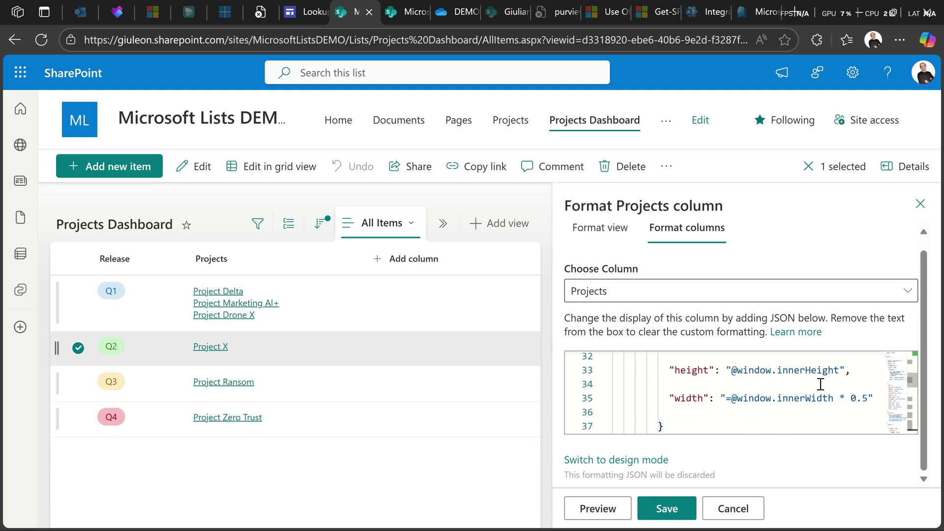
{"action": "scroll", "coordinate": [820, 384], "scroll_direction": "up", "scroll_amount": 1}
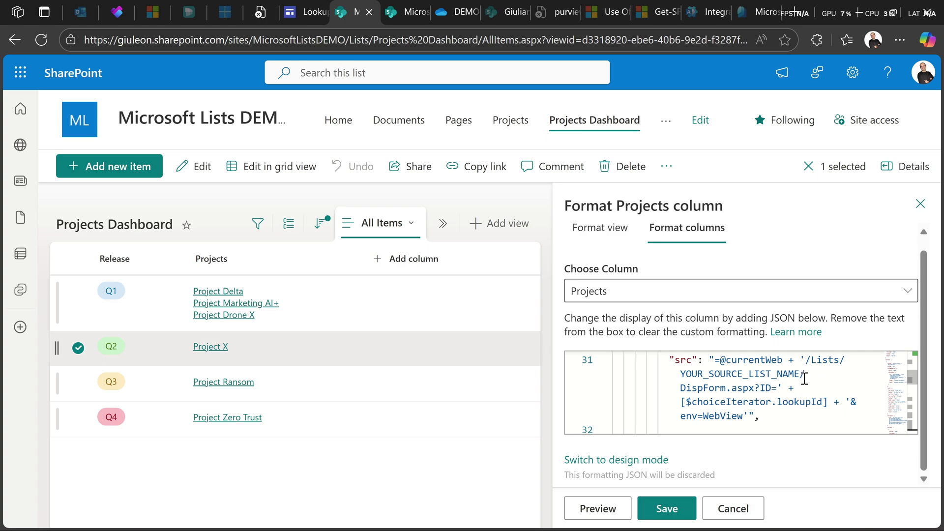
{"action": "left_click_drag", "start_coordinate": [800, 374], "coordinate": [682, 373]}
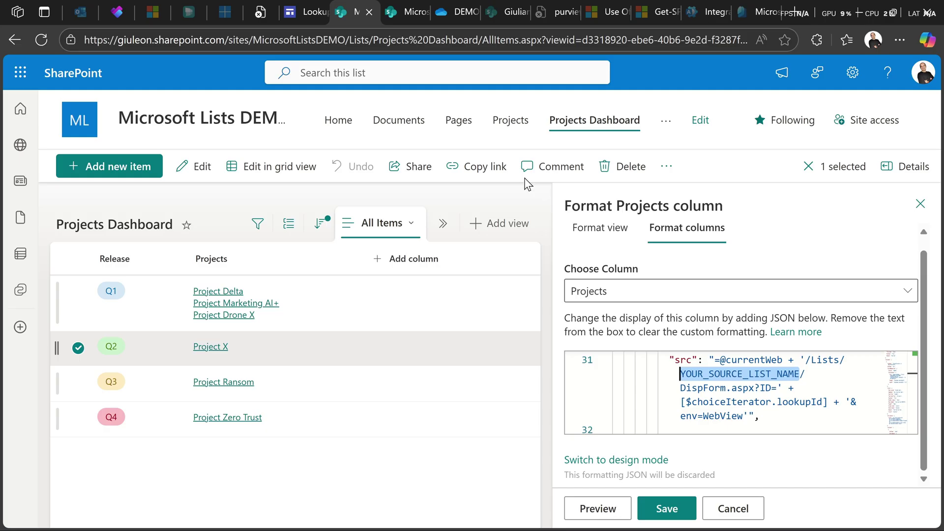
Open the Project Delta item from the Q1 row and select the source list name Projects in its page address.
{"action": "left_click", "coordinate": [229, 293]}
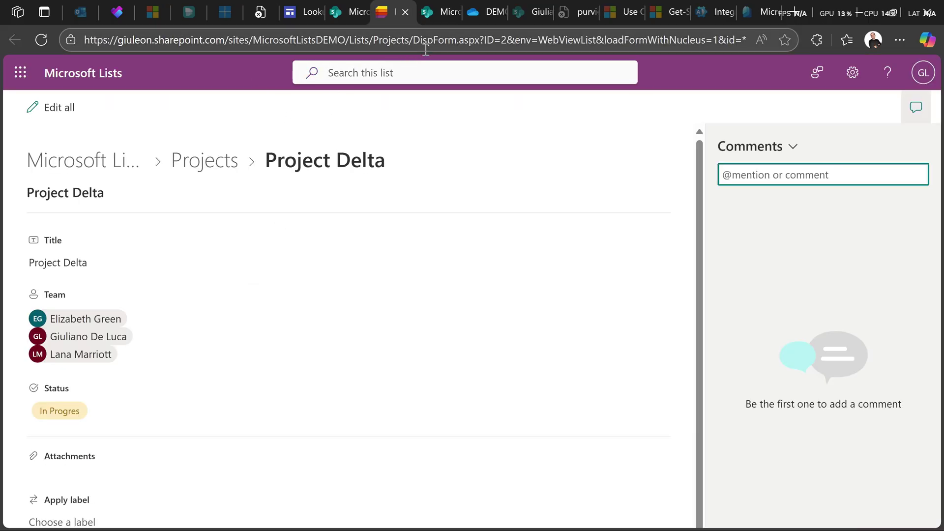
{"action": "left_click", "coordinate": [399, 43]}
{"action": "double_click", "coordinate": [400, 41]}
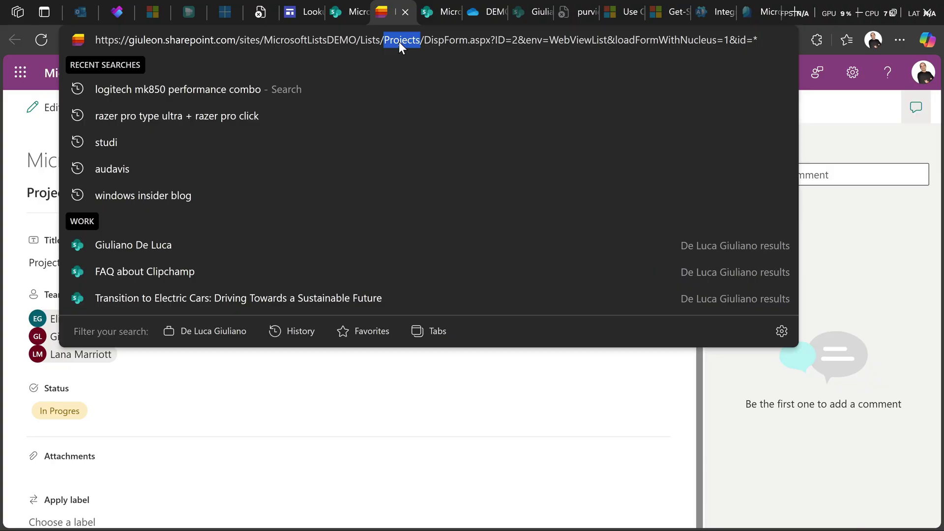
Replace the YOUR_SOURCE_LIST_NAME placeholder in the src line with Projects, save the Projects column formatting and close the formatting pane.
{"action": "left_click", "coordinate": [42, 142]}
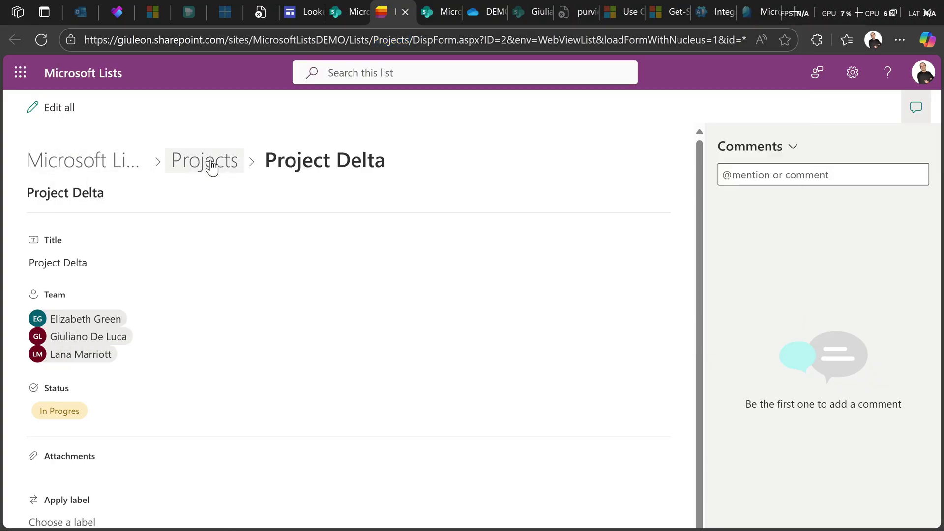
{"action": "double_click", "coordinate": [387, 42]}
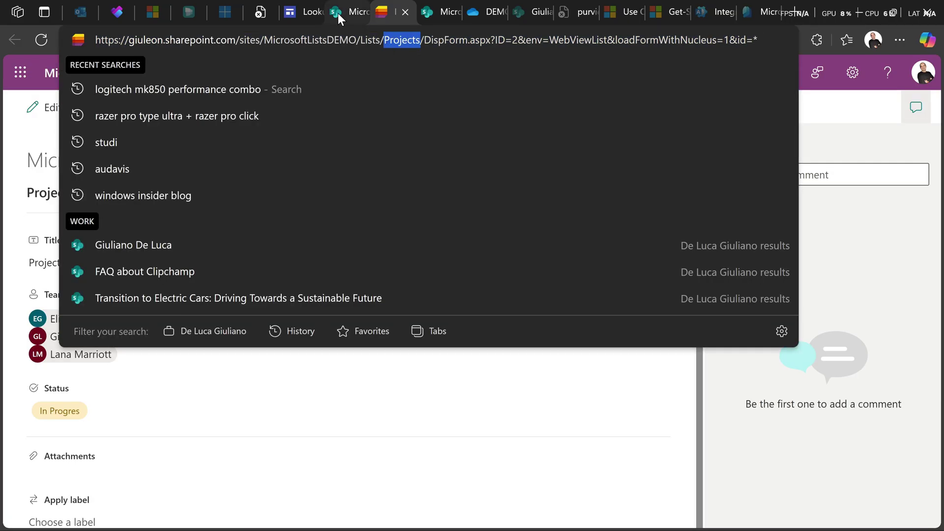
{"action": "left_click", "coordinate": [338, 13]}
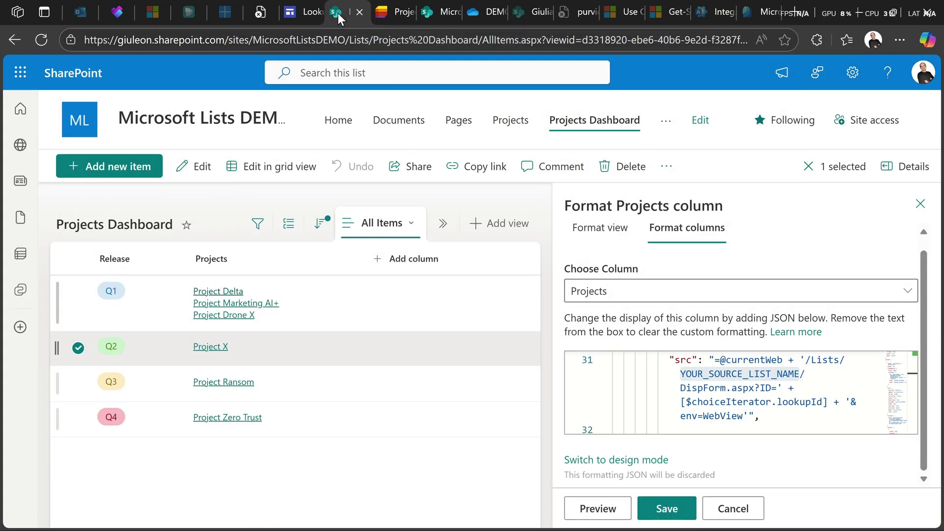
{"action": "double_click", "coordinate": [693, 377]}
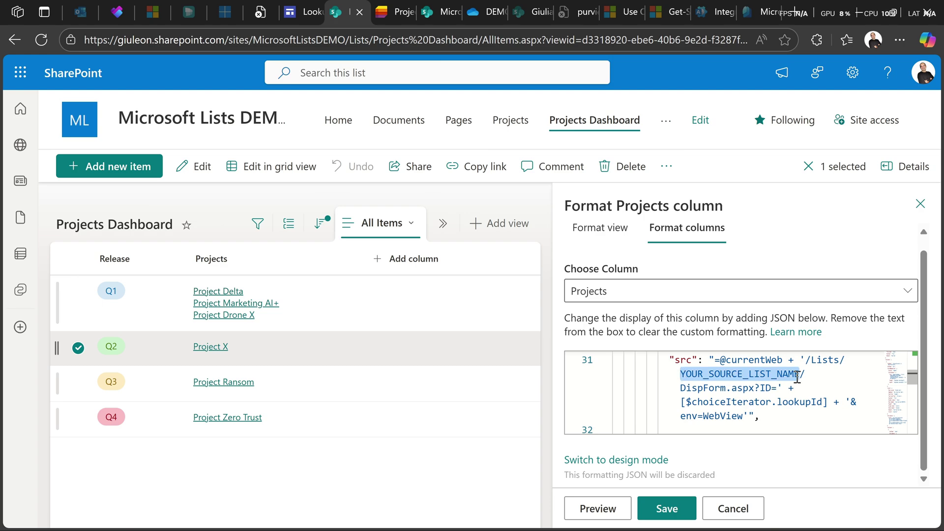
{"action": "key", "text": "BackSpace"}
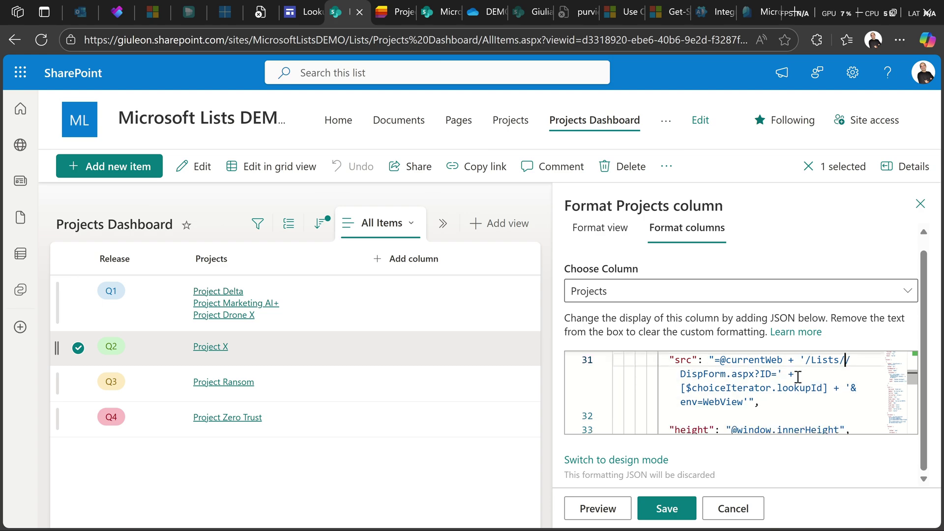
{"action": "type", "text": "Projects"}
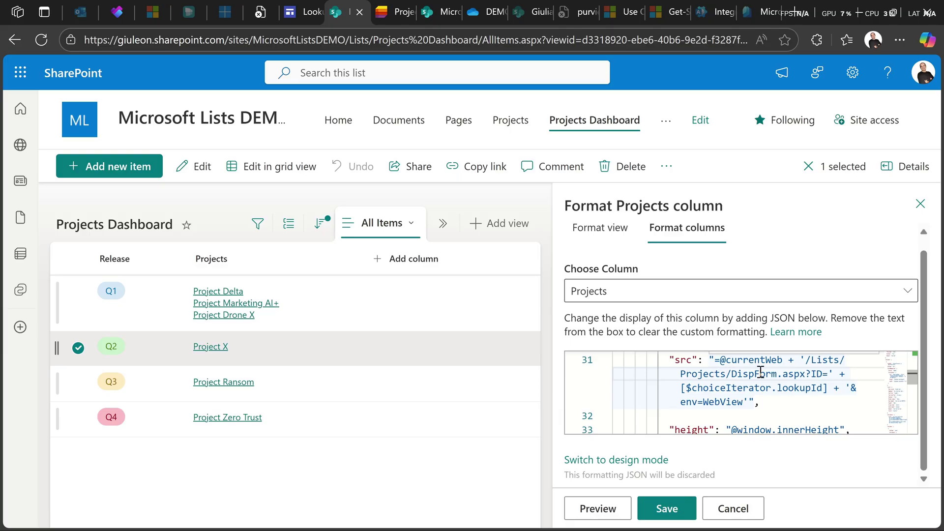
{"action": "left_click", "coordinate": [662, 509]}
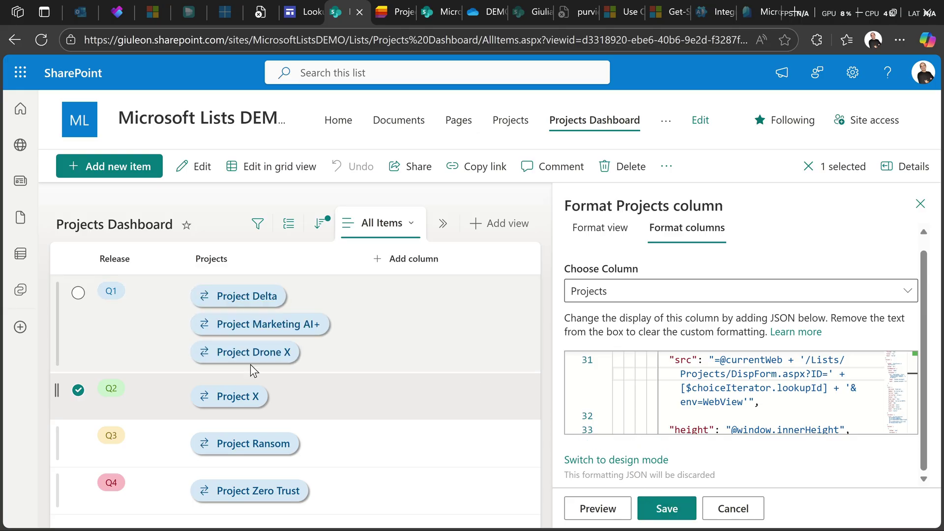
{"action": "left_click", "coordinate": [757, 506]}
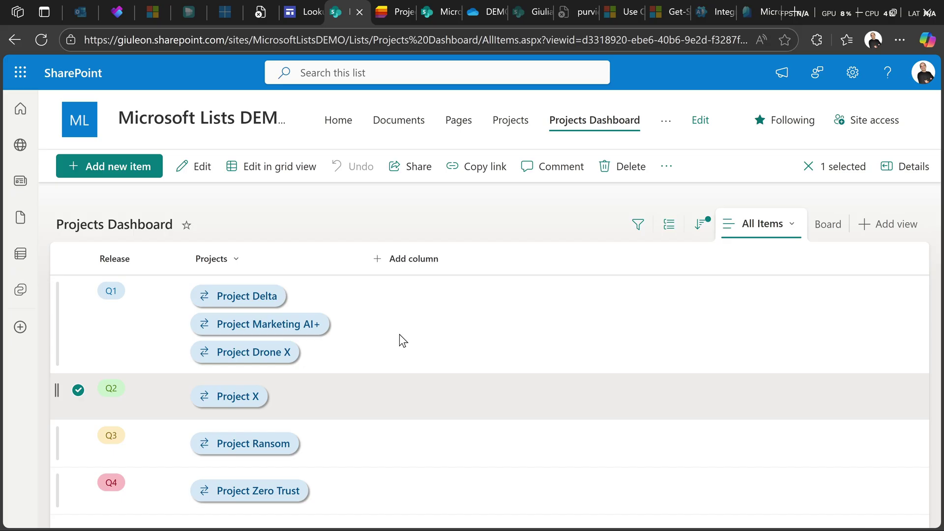
Check the dashboard's Board view against All Items, and highlight the giuleon.sharepoint.com domain in the page address.
{"action": "left_click", "coordinate": [826, 228]}
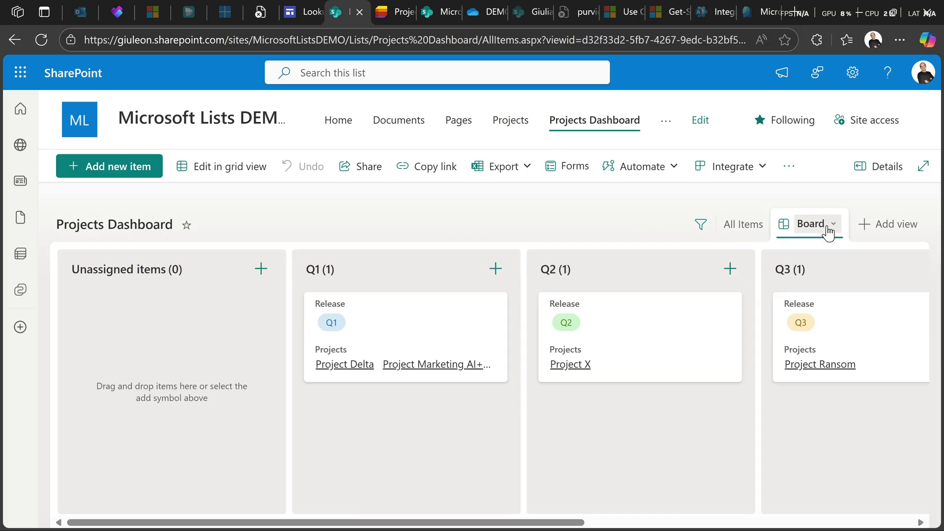
{"action": "left_click", "coordinate": [762, 226]}
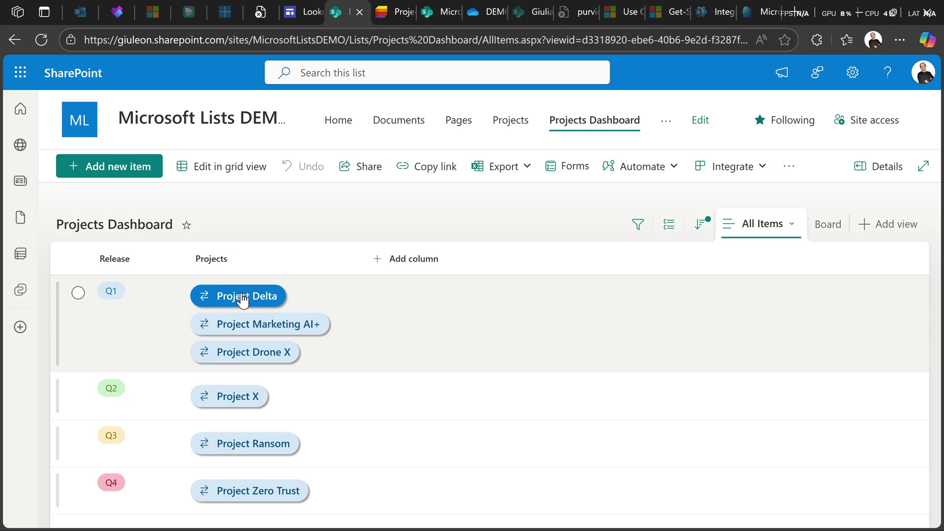
{"action": "left_click", "coordinate": [223, 39]}
{"action": "left_click_drag", "start_coordinate": [236, 40], "coordinate": [133, 44]}
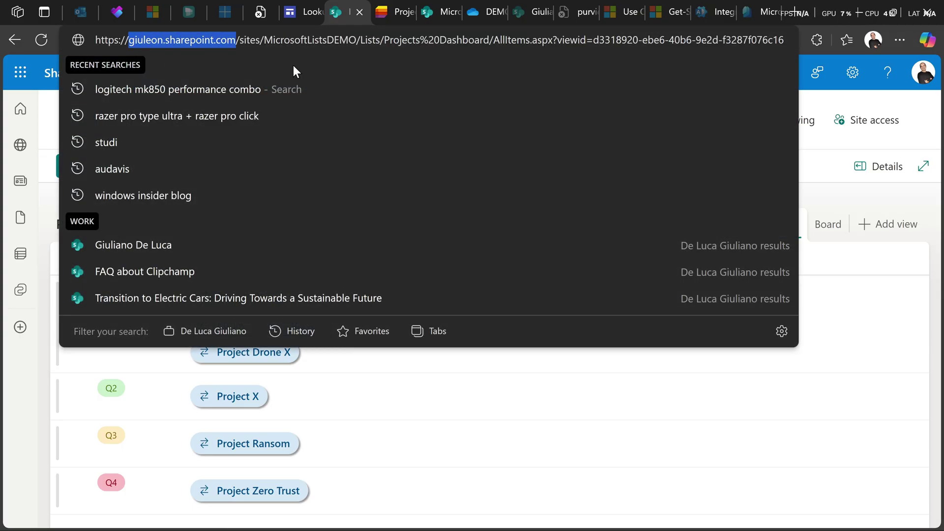
{"action": "left_click", "coordinate": [855, 96]}
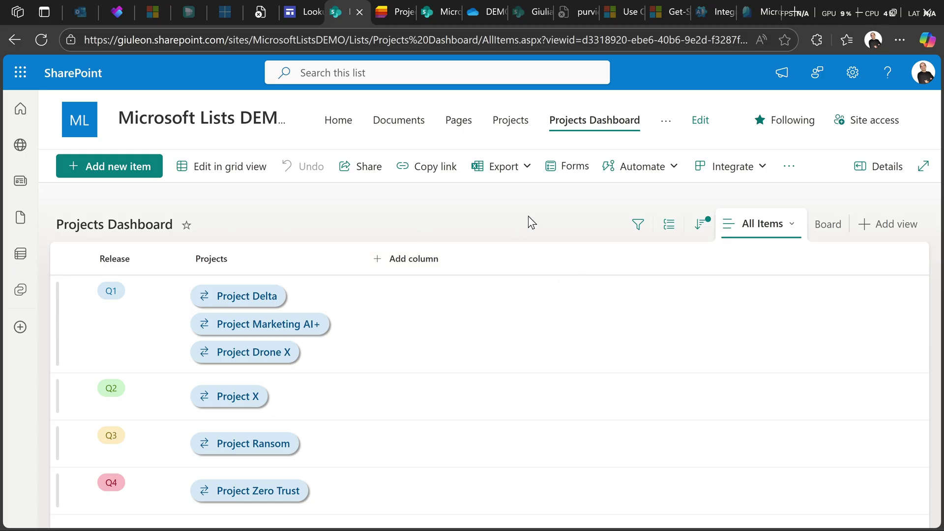
Open the HTML Field Security page from the full site settings of the Microsoft Lists DEMO site.
{"action": "left_click", "coordinate": [852, 72]}
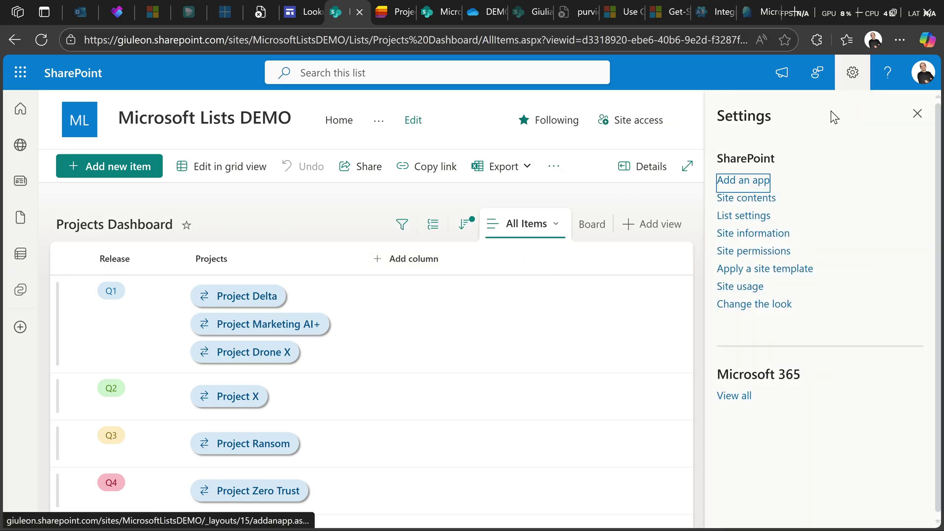
{"action": "left_click", "coordinate": [755, 241]}
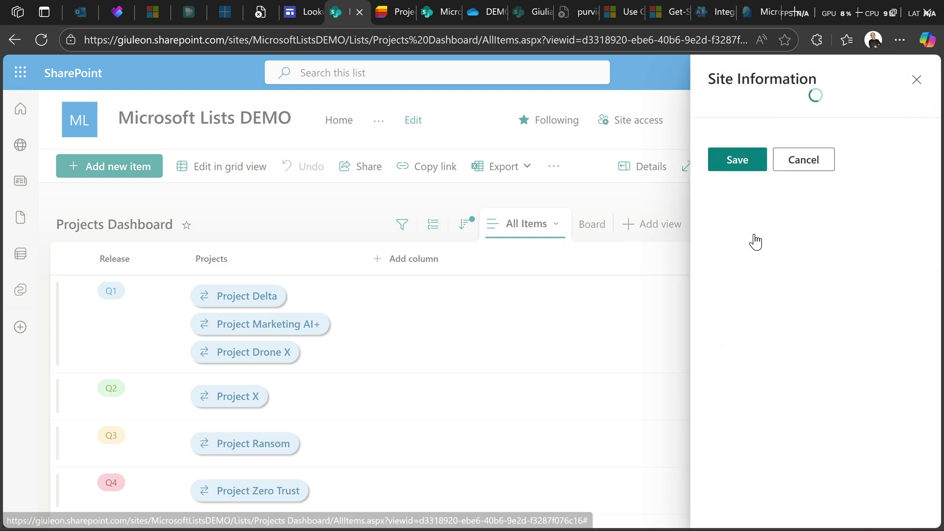
{"action": "scroll", "coordinate": [756, 353], "scroll_direction": "down", "scroll_amount": 2}
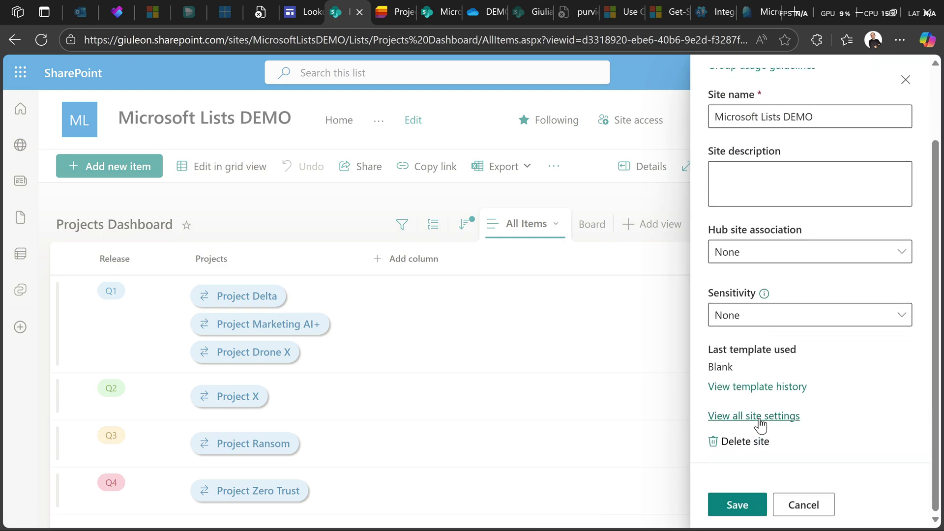
{"action": "left_click", "coordinate": [760, 417]}
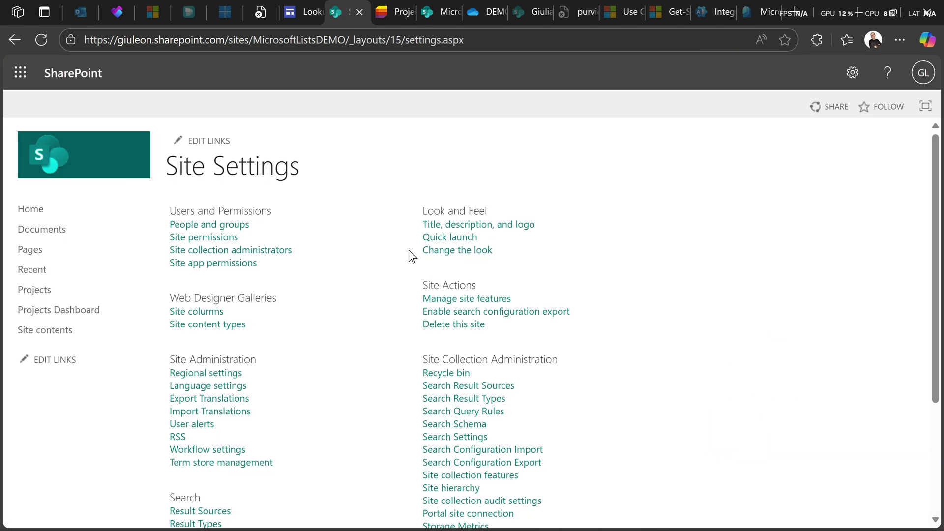
{"action": "scroll", "coordinate": [618, 260], "scroll_direction": "down", "scroll_amount": 3}
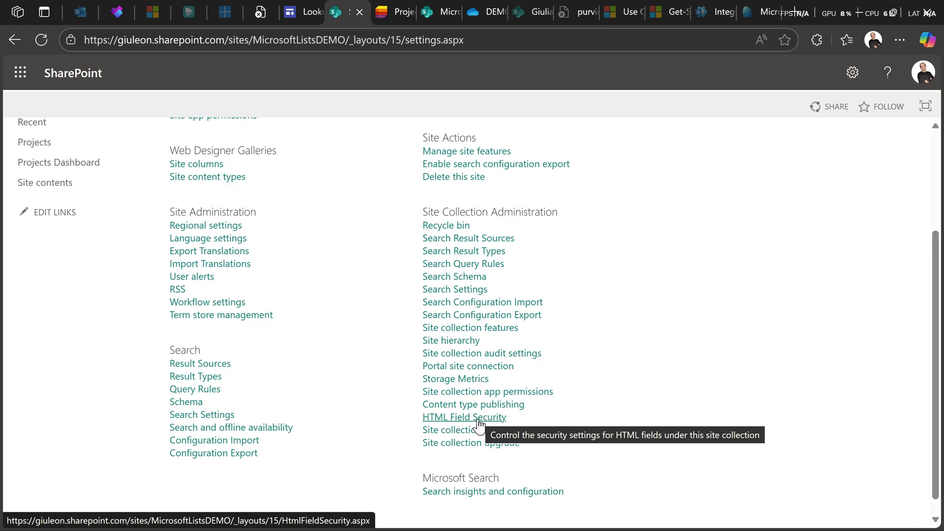
{"action": "left_click", "coordinate": [460, 423]}
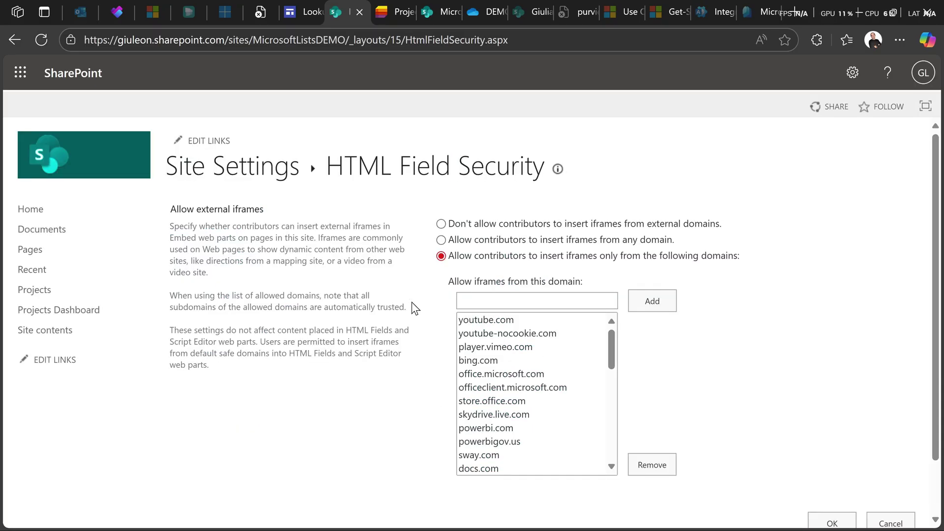
Remove giuleon.sharepoint.com from the domains allowed for iframes and save the HTML Field Security settings.
{"action": "scroll", "coordinate": [656, 238], "scroll_direction": "down", "scroll_amount": 2}
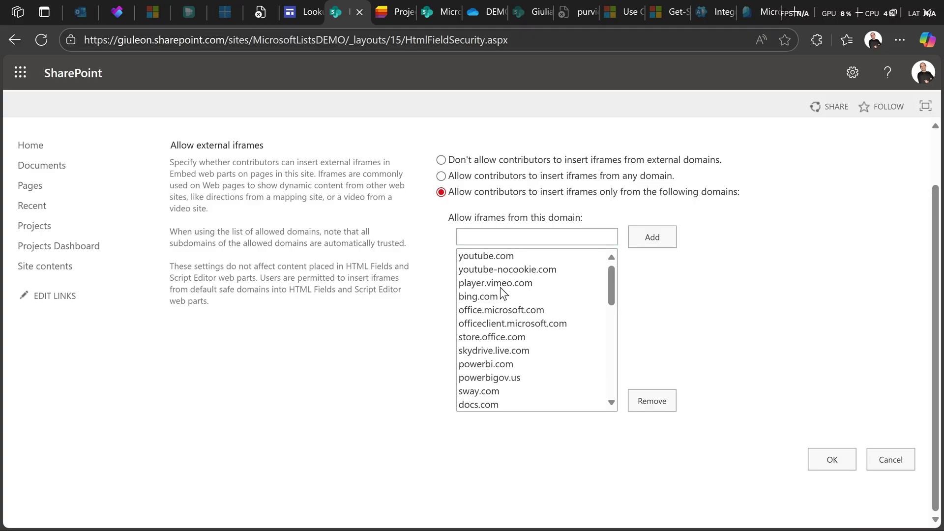
{"action": "scroll", "coordinate": [500, 287], "scroll_direction": "down", "scroll_amount": 10}
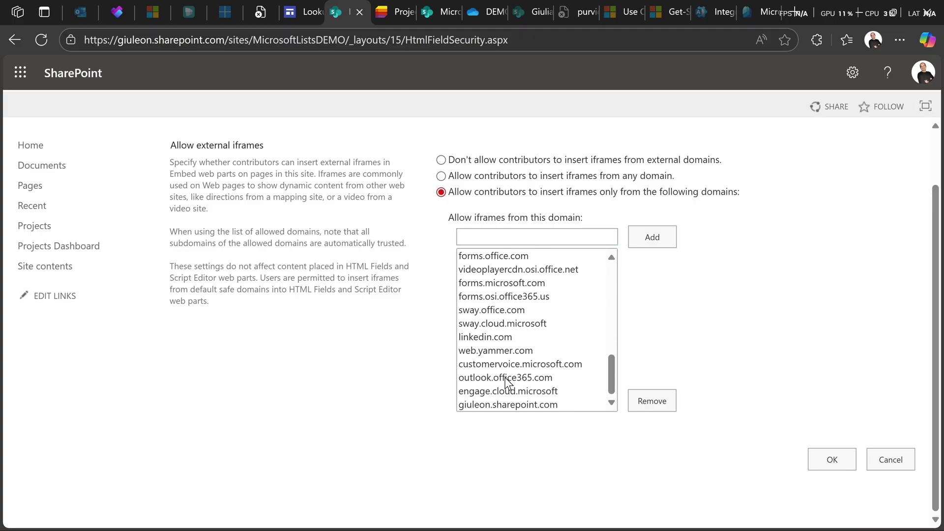
{"action": "left_click", "coordinate": [490, 404]}
{"action": "left_click", "coordinate": [661, 405]}
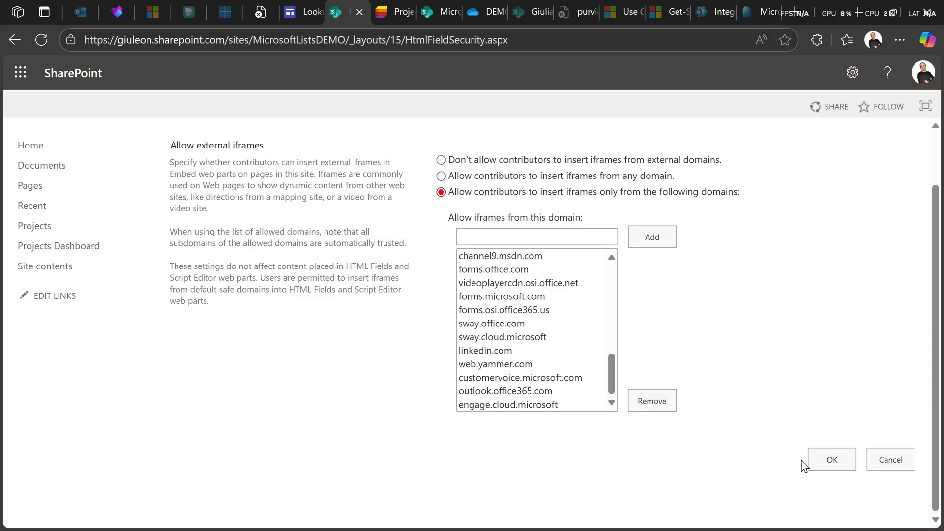
{"action": "left_click", "coordinate": [834, 465]}
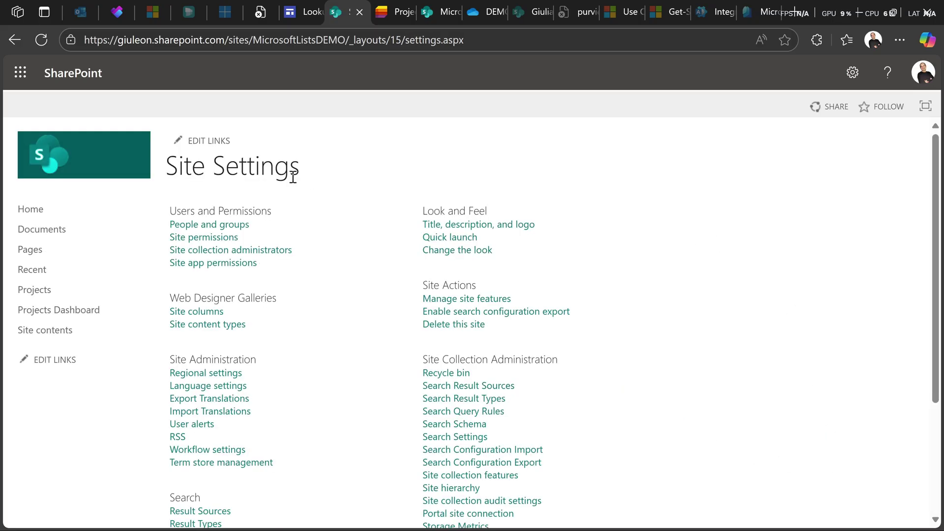
Return to the Projects Dashboard list and open the Project Delta callout in the Q1 row to test embedding.
{"action": "left_click", "coordinate": [41, 314]}
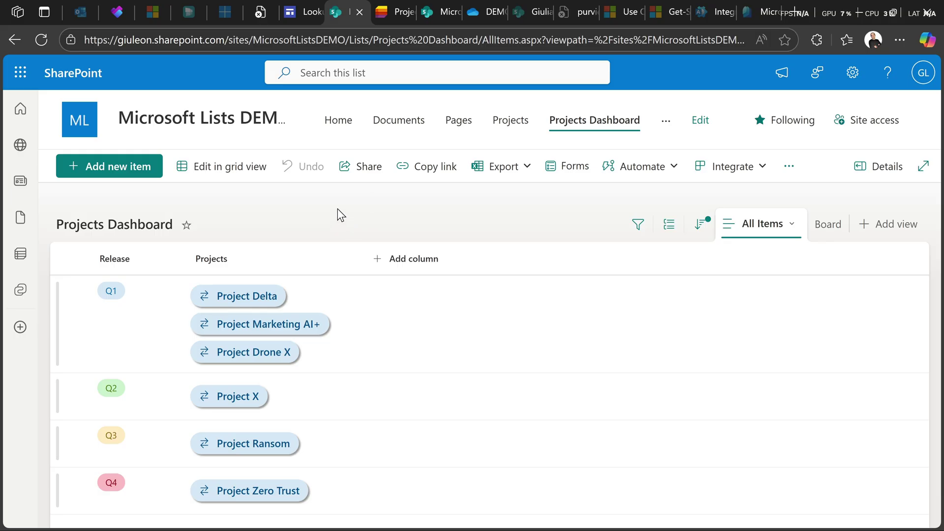
{"action": "left_click", "coordinate": [269, 297]}
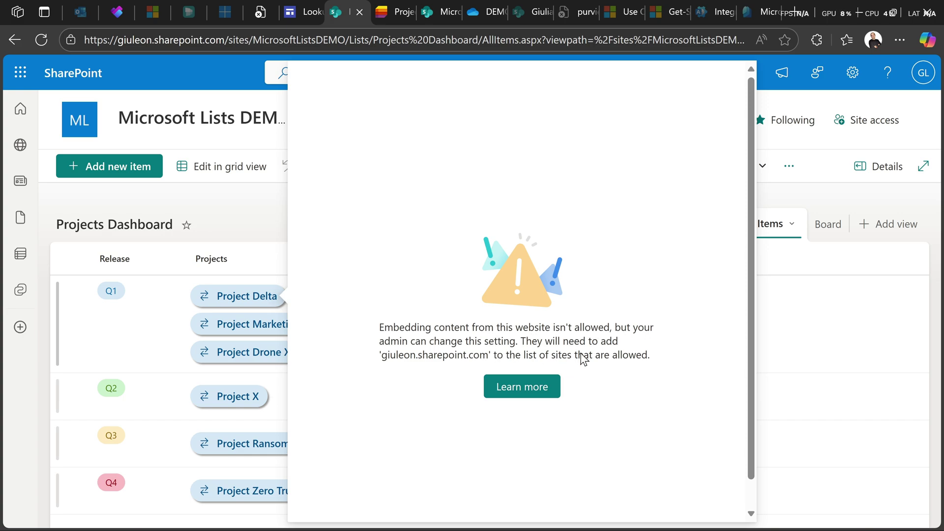
Dismiss the Project Delta callout and go back to the site's HTML Field Security settings.
{"action": "left_click", "coordinate": [860, 78]}
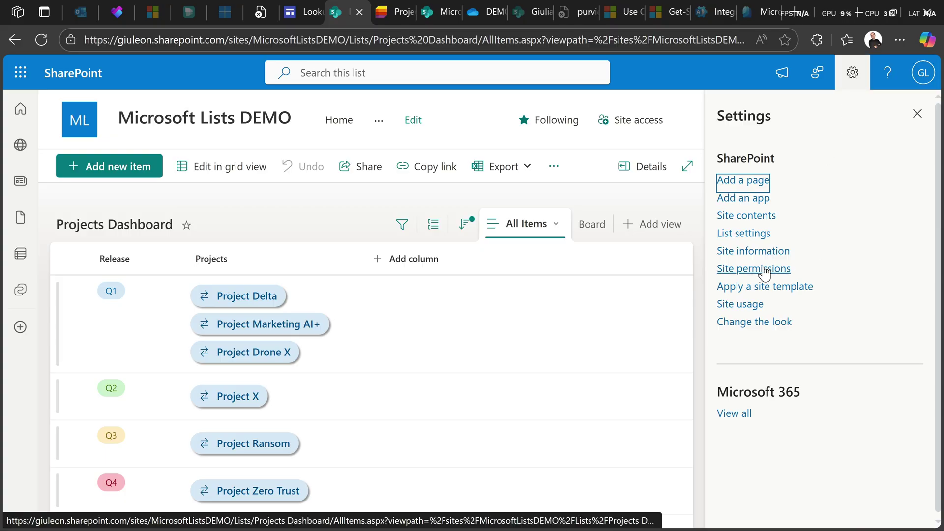
{"action": "left_click", "coordinate": [757, 251]}
{"action": "scroll", "coordinate": [784, 422], "scroll_direction": "down", "scroll_amount": 3}
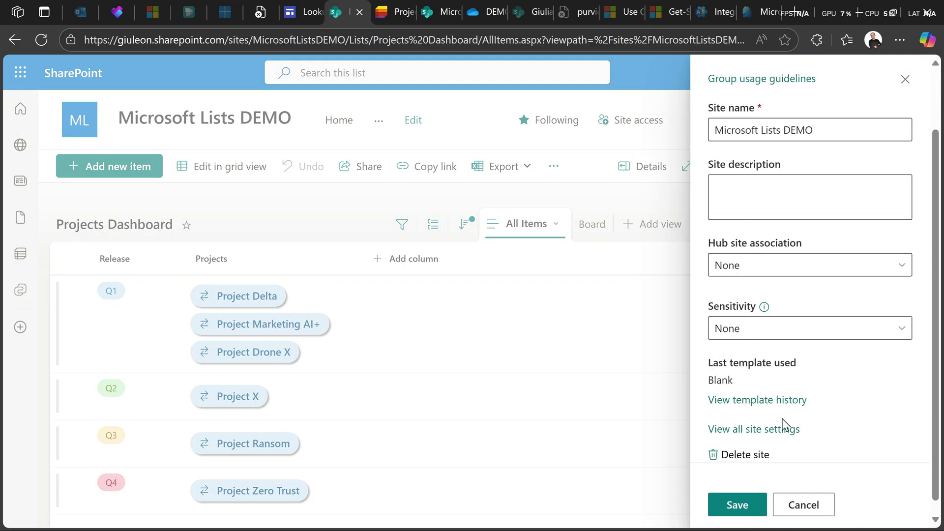
{"action": "left_click", "coordinate": [739, 416]}
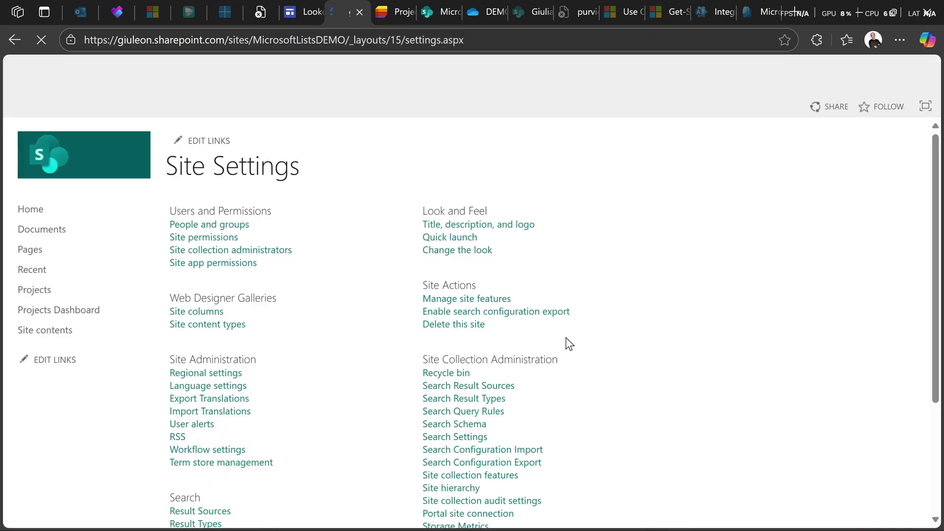
{"action": "scroll", "coordinate": [481, 319], "scroll_direction": "down", "scroll_amount": 3}
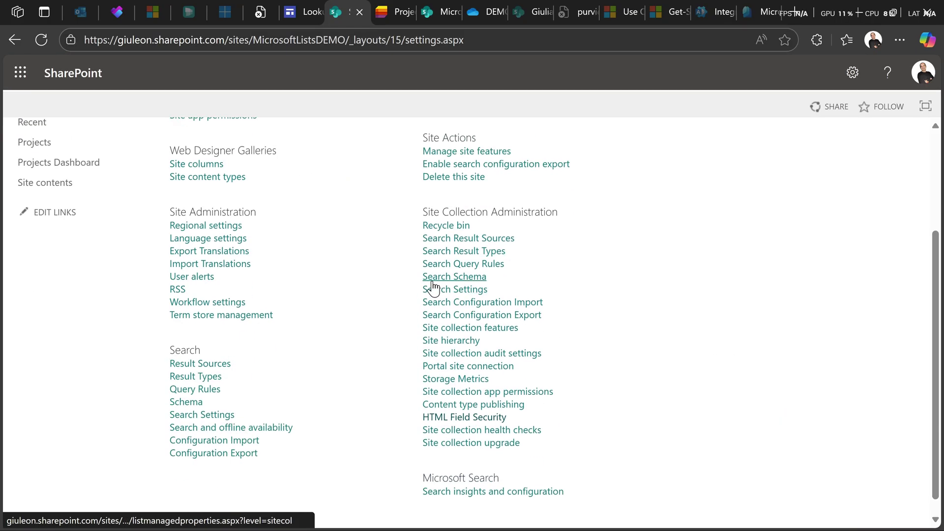
{"action": "left_click", "coordinate": [457, 418]}
Add giuleon.sharepoint.com to the domains allowed for iframes, check its entry in the list and save the settings.
{"action": "left_click", "coordinate": [527, 296]}
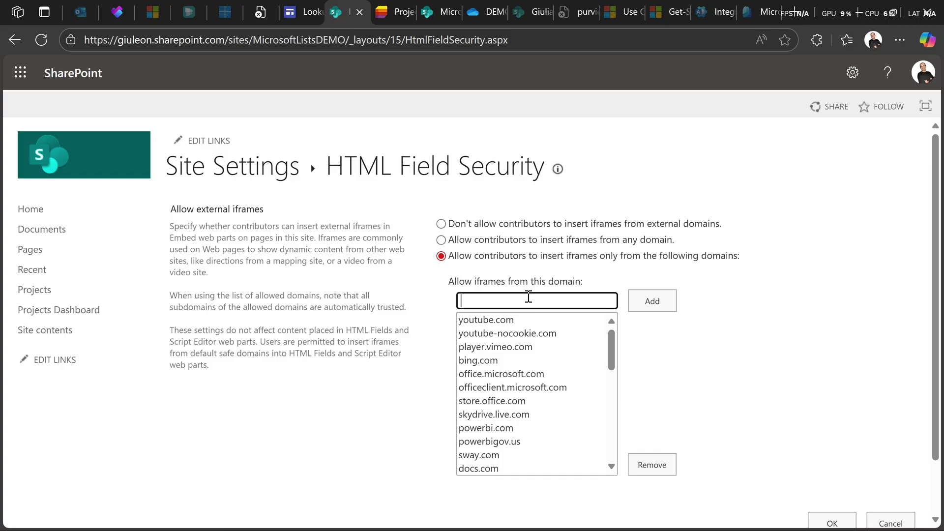
{"action": "type", "text": "giuleon.sharepoint.com"}
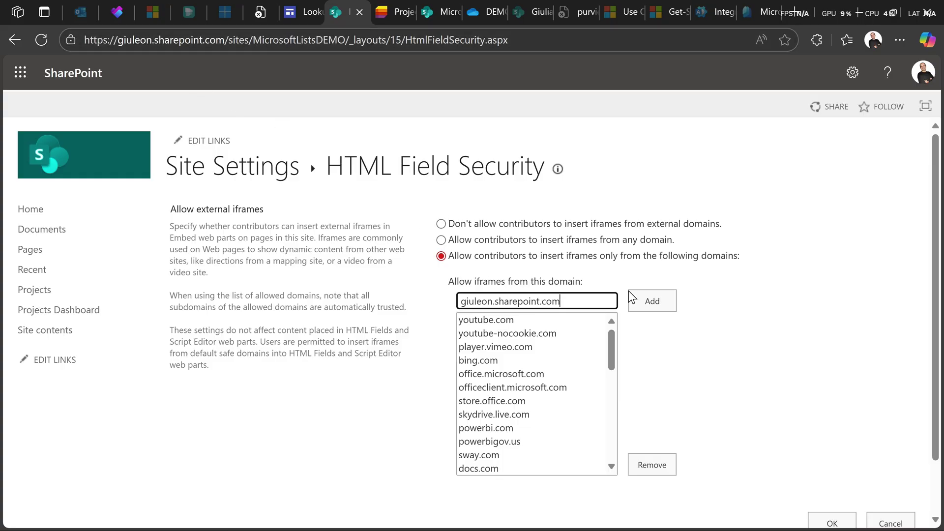
{"action": "left_click", "coordinate": [657, 304]}
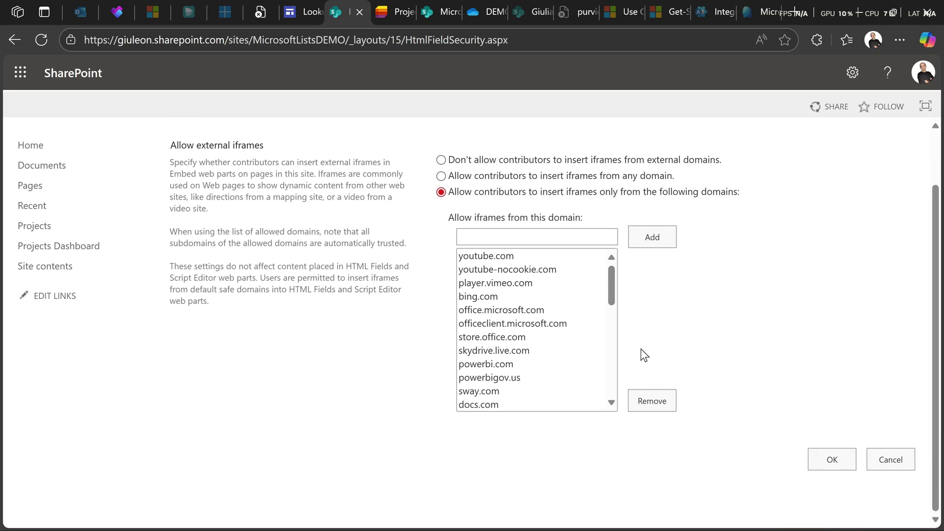
{"action": "left_click_drag", "start_coordinate": [615, 292], "coordinate": [621, 396]}
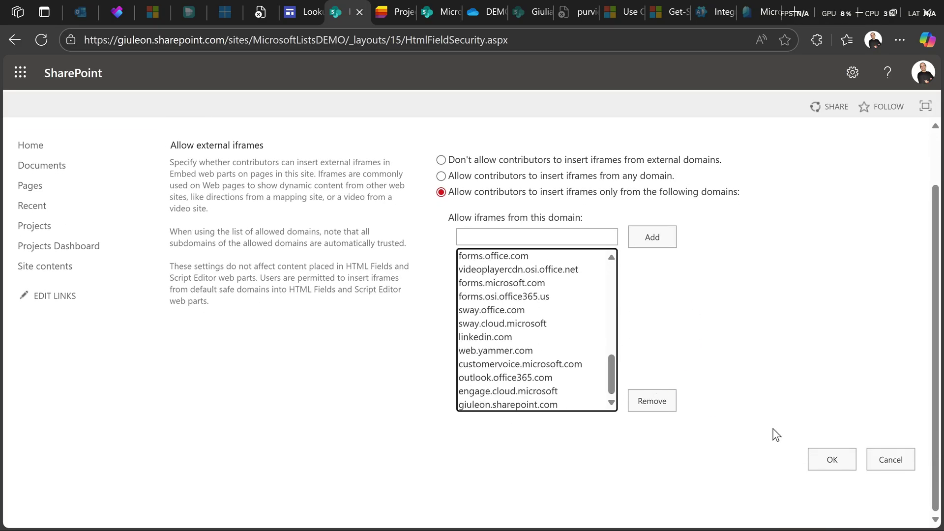
{"action": "left_click", "coordinate": [843, 460]}
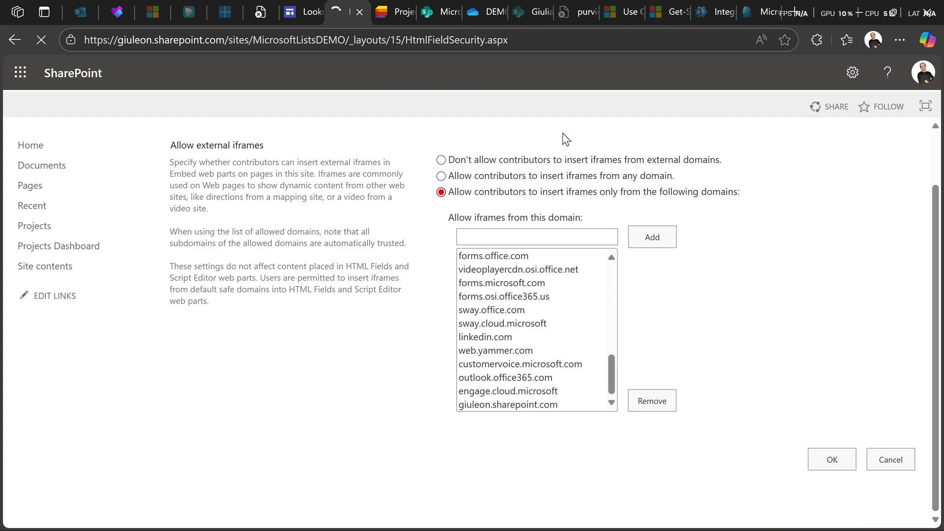
Return to the Projects Dashboard list and open the Project Marketing AI+ callout in the Q1 row.
{"action": "left_click", "coordinate": [55, 316]}
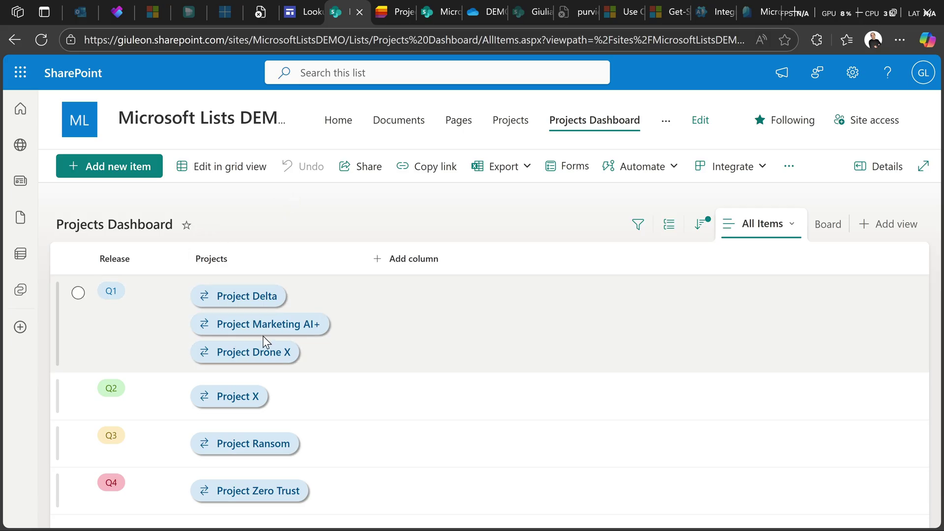
{"action": "left_click", "coordinate": [264, 333]}
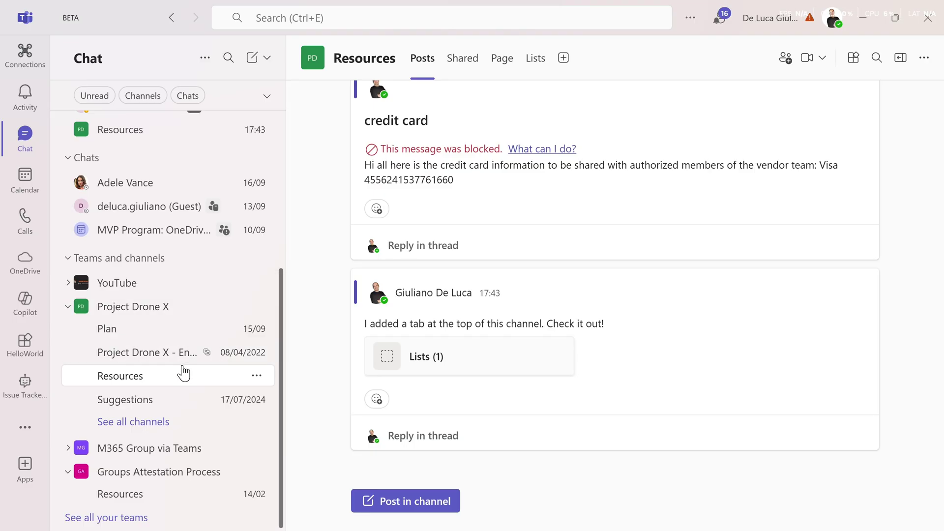
In Microsoft Teams, add a Lists app tab to the Resources channel of Project Drone X, keeping the channel post about the tab enabled.
{"action": "left_click", "coordinate": [157, 379]}
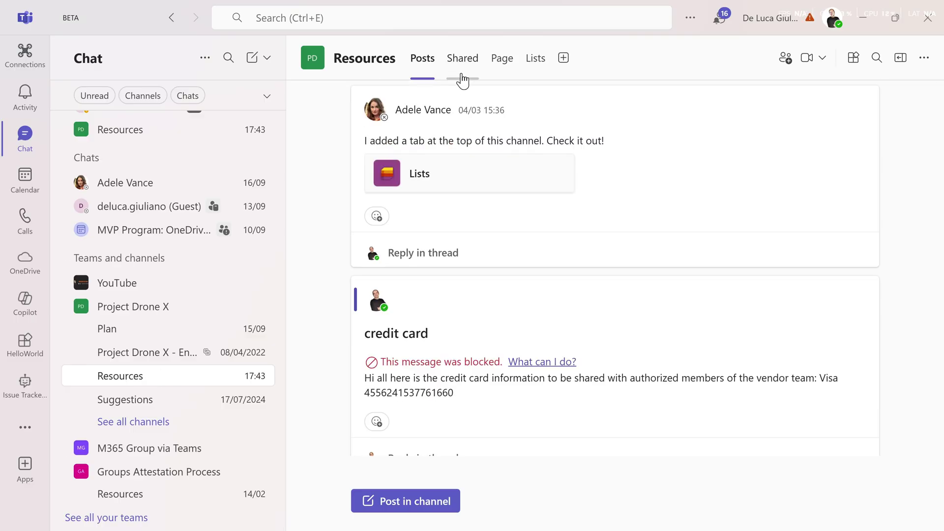
{"action": "left_click", "coordinate": [564, 58]}
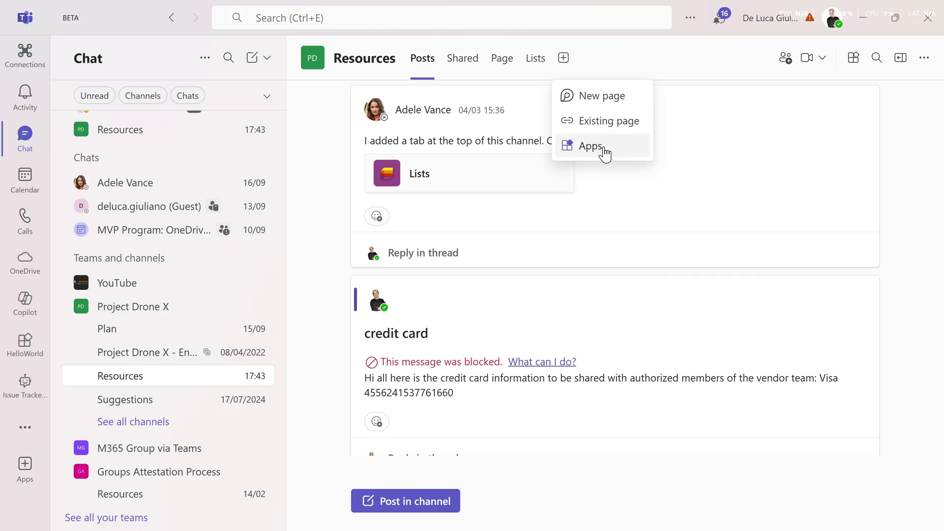
{"action": "left_click", "coordinate": [581, 149]}
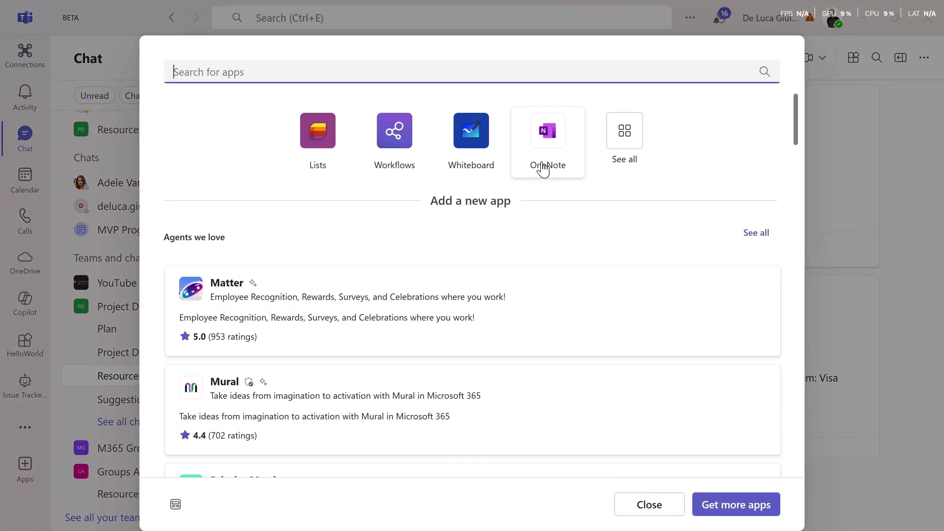
{"action": "left_click", "coordinate": [320, 149]}
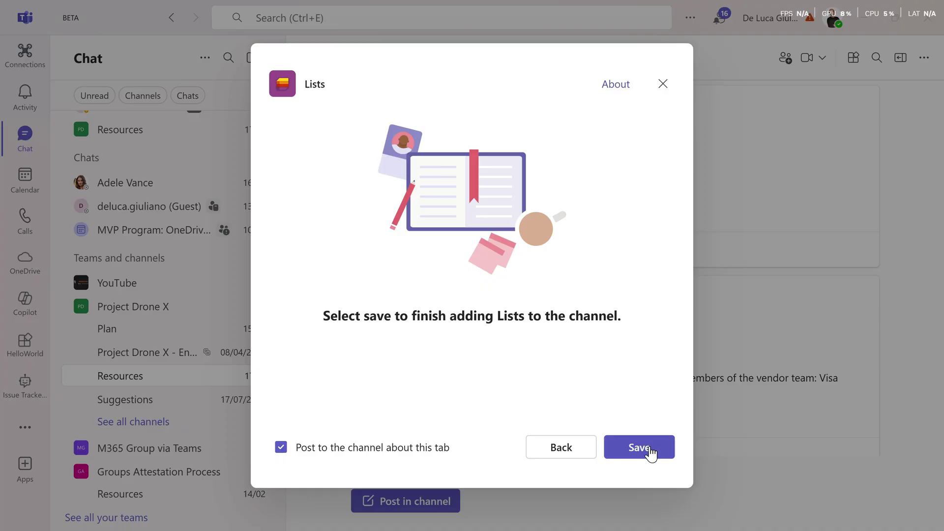
{"action": "left_click", "coordinate": [650, 448]}
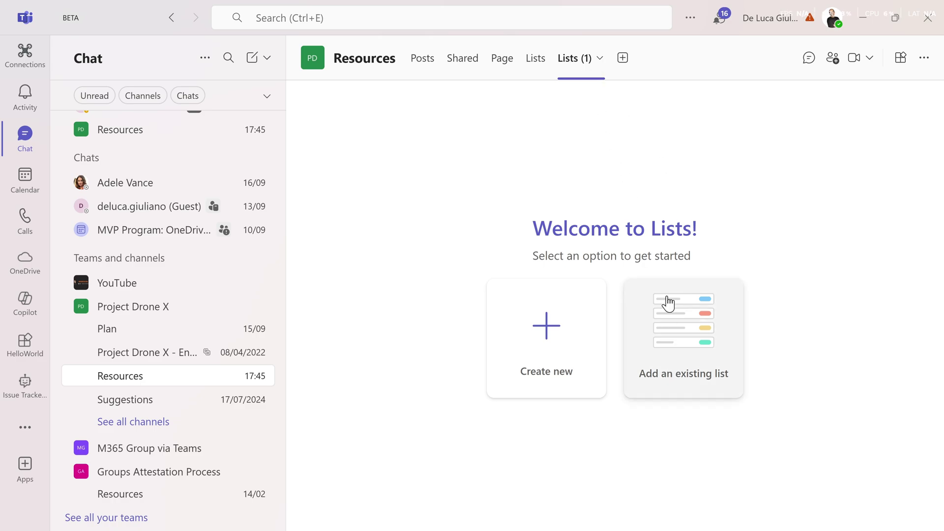
{"action": "left_click", "coordinate": [677, 358]}
{"action": "left_click", "coordinate": [468, 235]}
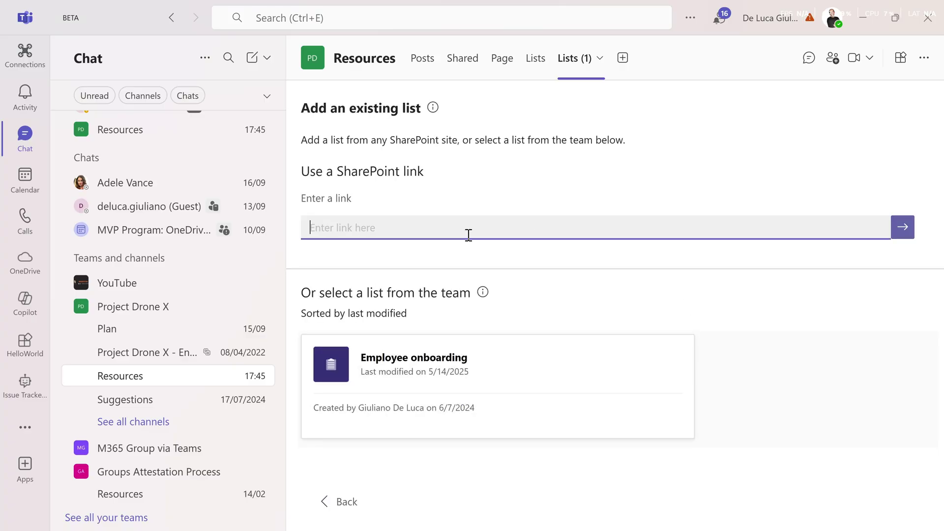
{"action": "type", "text": "https://giuleon.sharepoint.com/sites/MicrosoftListsDEMO/Lists/Projects%20Dashboard/AllItems.aspx"}
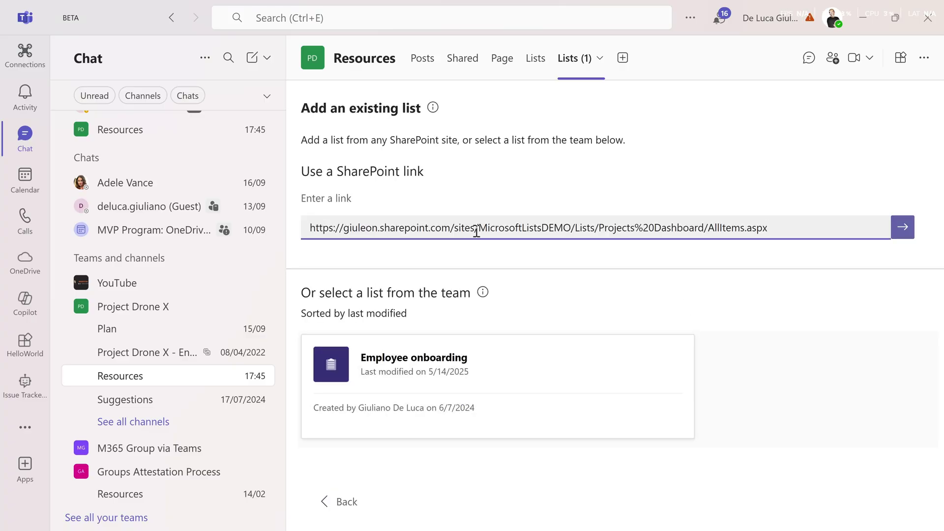
{"action": "left_click", "coordinate": [907, 233]}
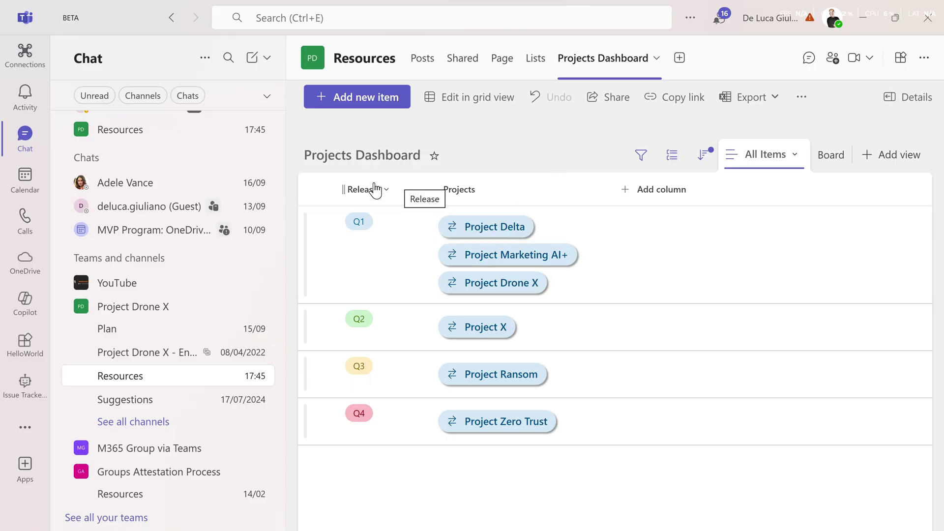
Open the Project Delta callout in the Q1 row of the embedded dashboard, review the item's details and dismiss the callout.
{"action": "left_click", "coordinate": [490, 231]}
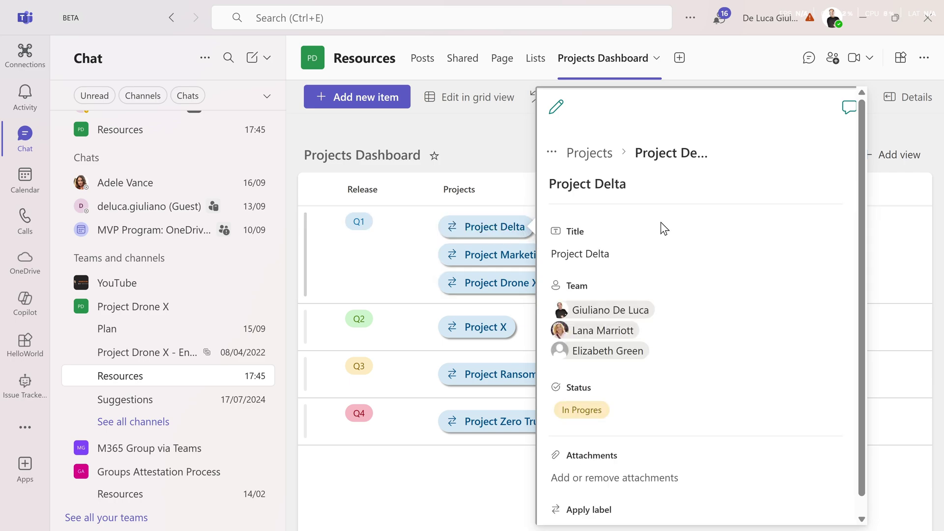
{"action": "scroll", "coordinate": [784, 236], "scroll_direction": "up", "scroll_amount": 1}
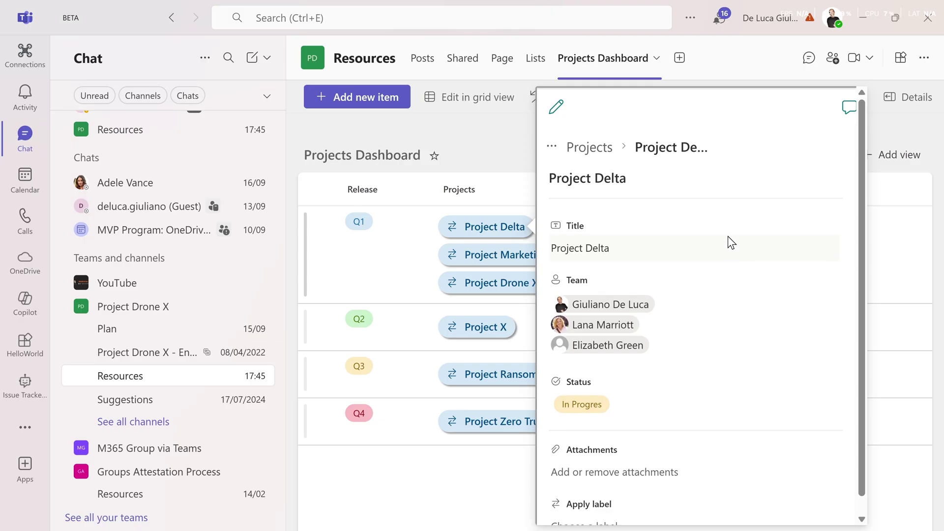
{"action": "left_click", "coordinate": [563, 118]}
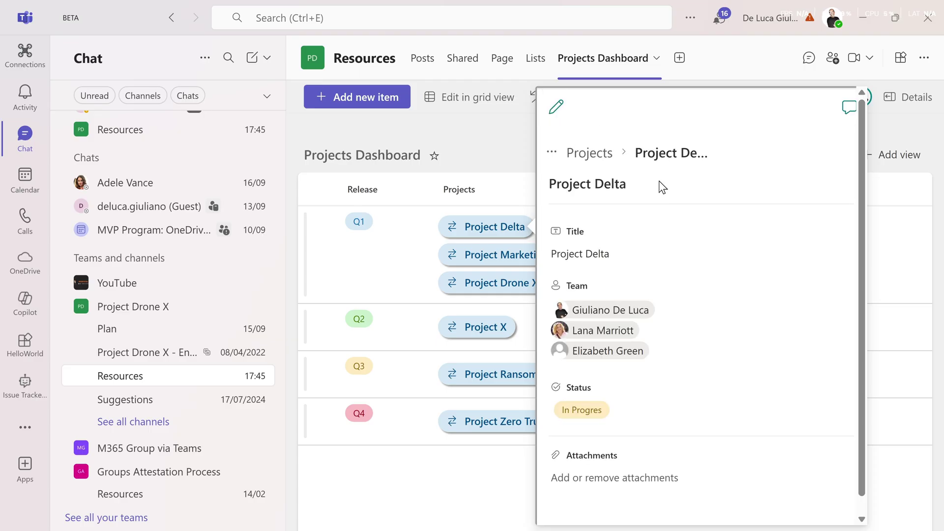
{"action": "left_click", "coordinate": [489, 166]}
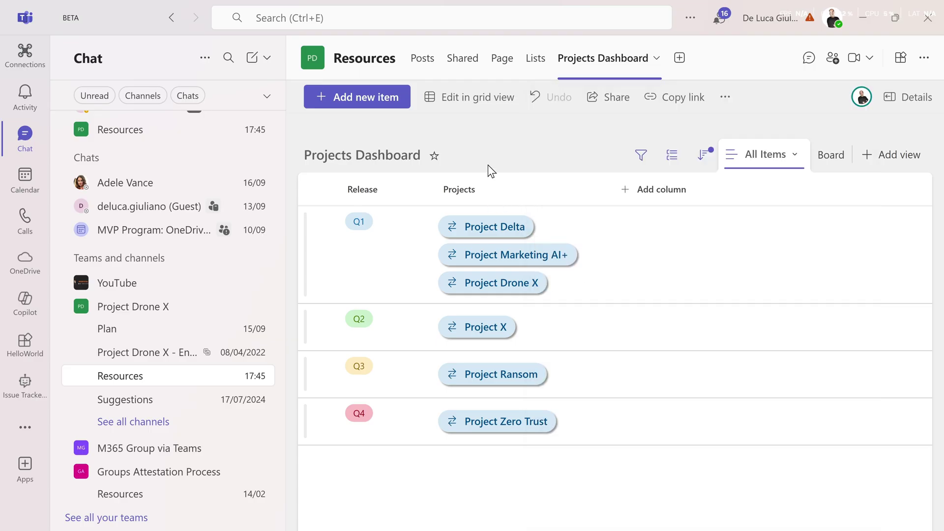